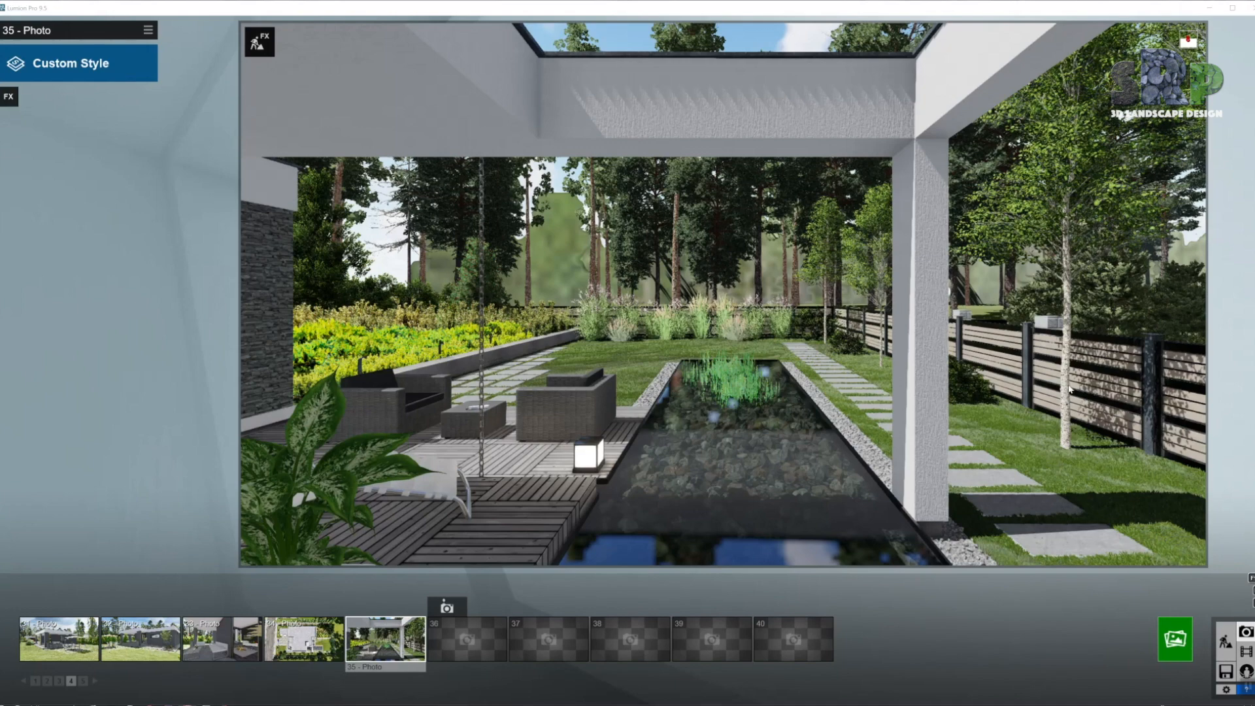
- Render the current shot at Desktop resolution (1920x1080) and save it as a JPG file
{"action": "left_click", "coordinate": [1175, 639]}
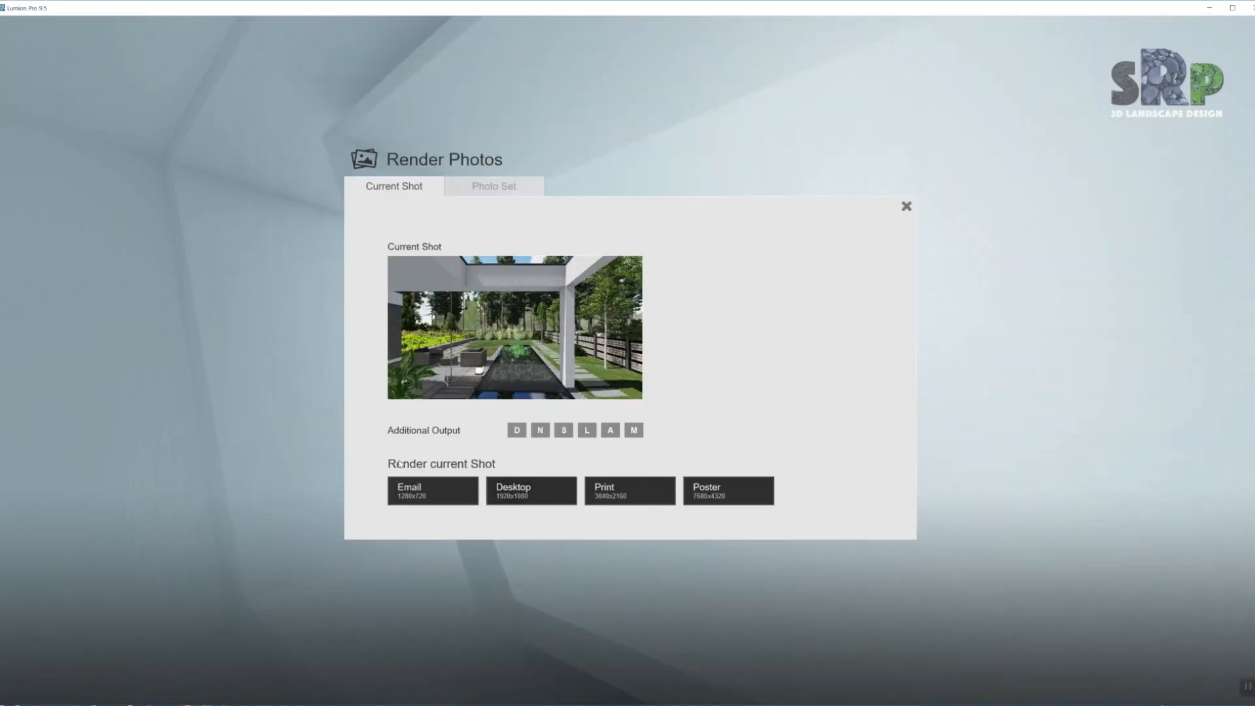
{"action": "left_click", "coordinate": [498, 487]}
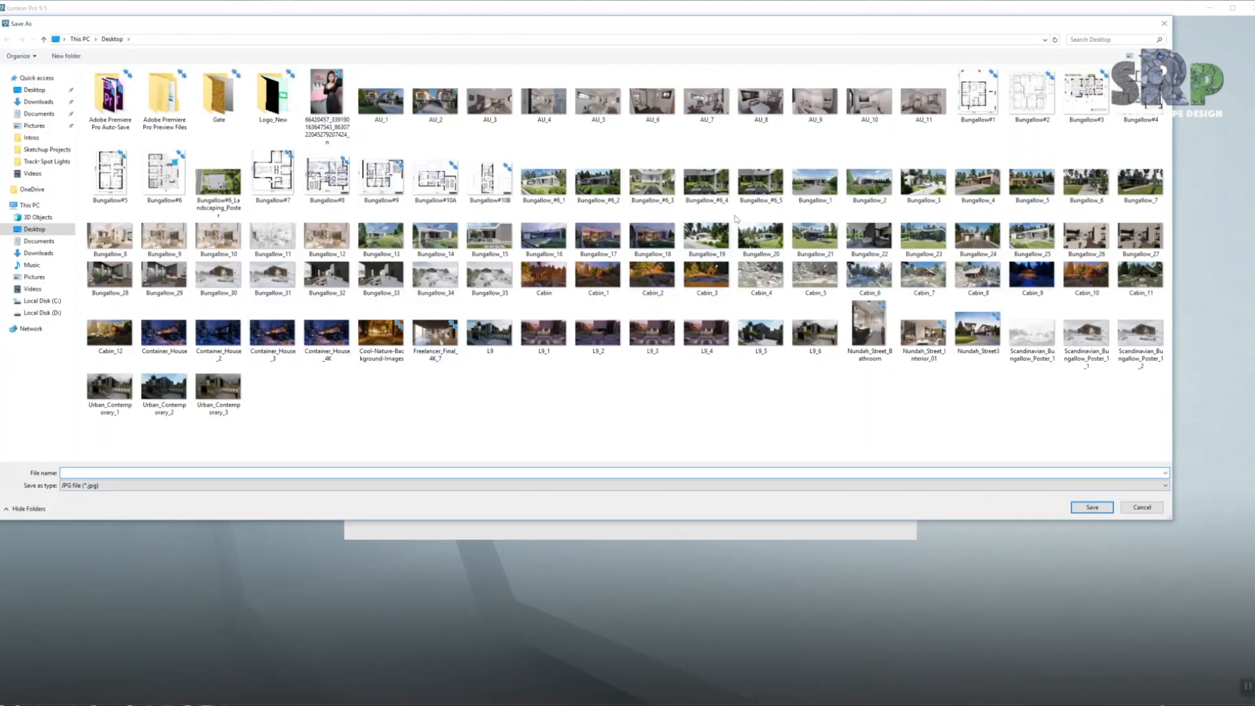
{"action": "left_click", "coordinate": [702, 185]}
{"action": "key", "text": "Return"}
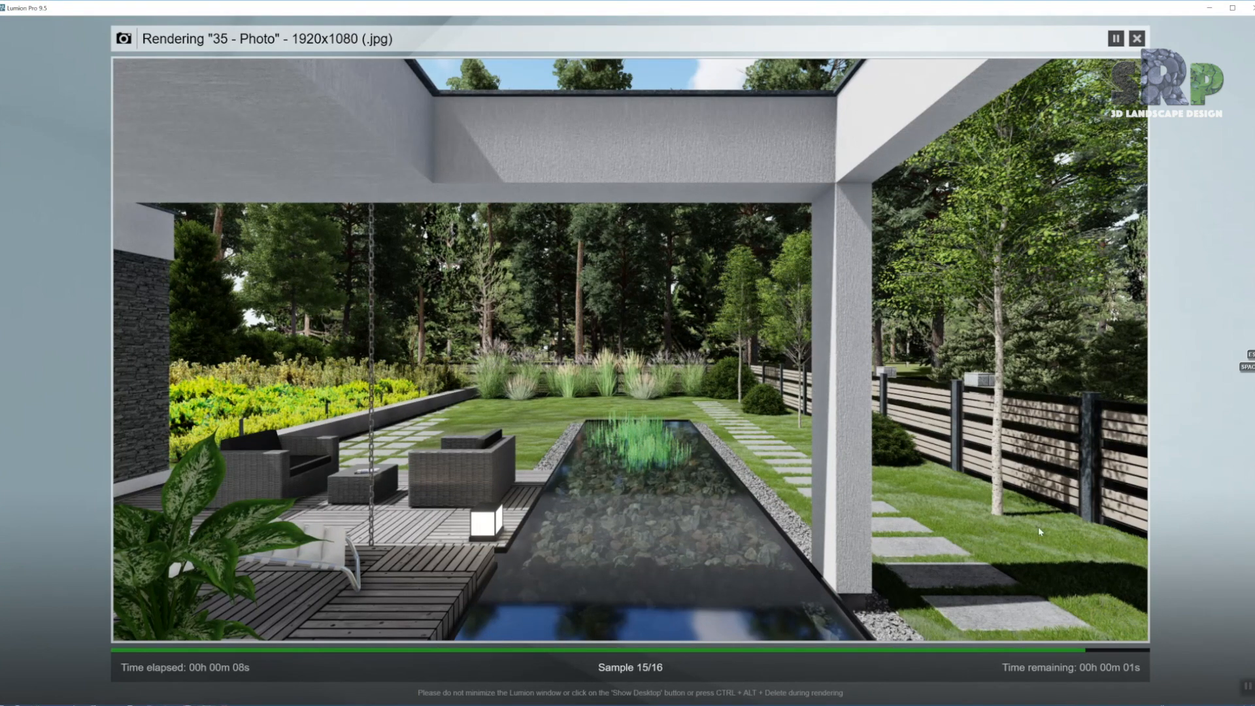
{"action": "left_click", "coordinate": [1095, 624]}
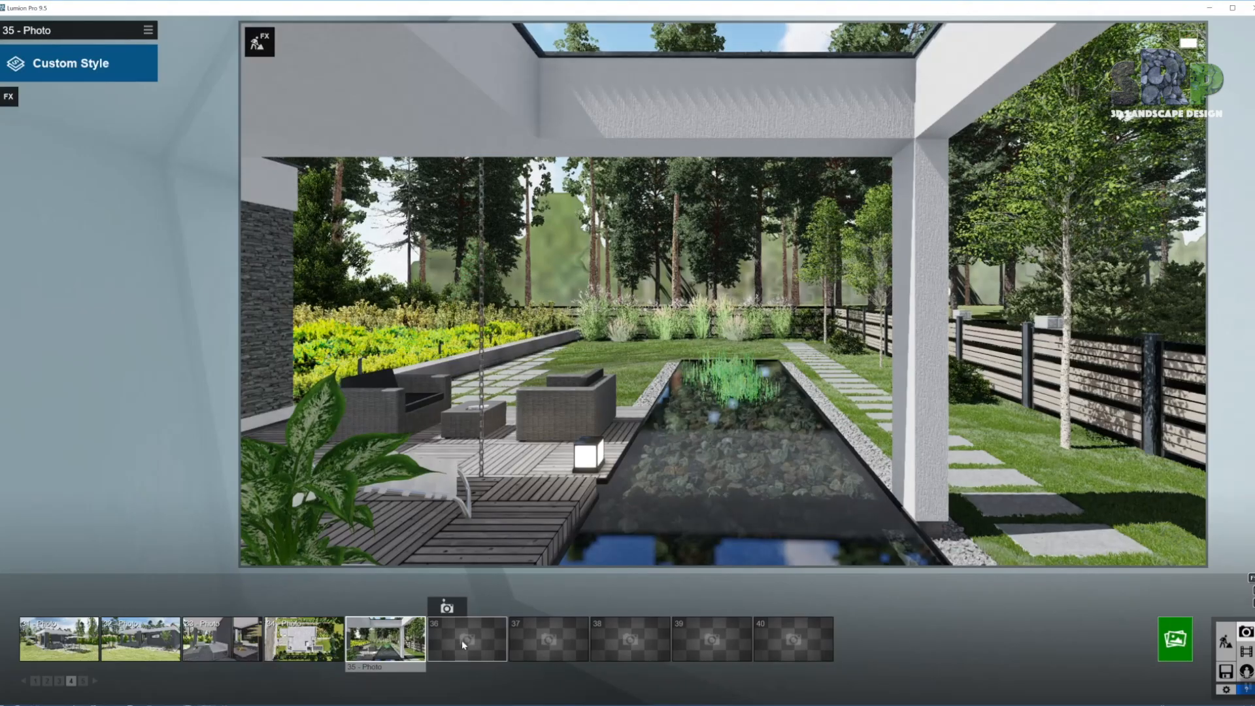
- Store the current camera view in empty photo slot 36 and apply the Overcast style to it
{"action": "left_click", "coordinate": [460, 641]}
{"action": "left_click", "coordinate": [446, 607]}
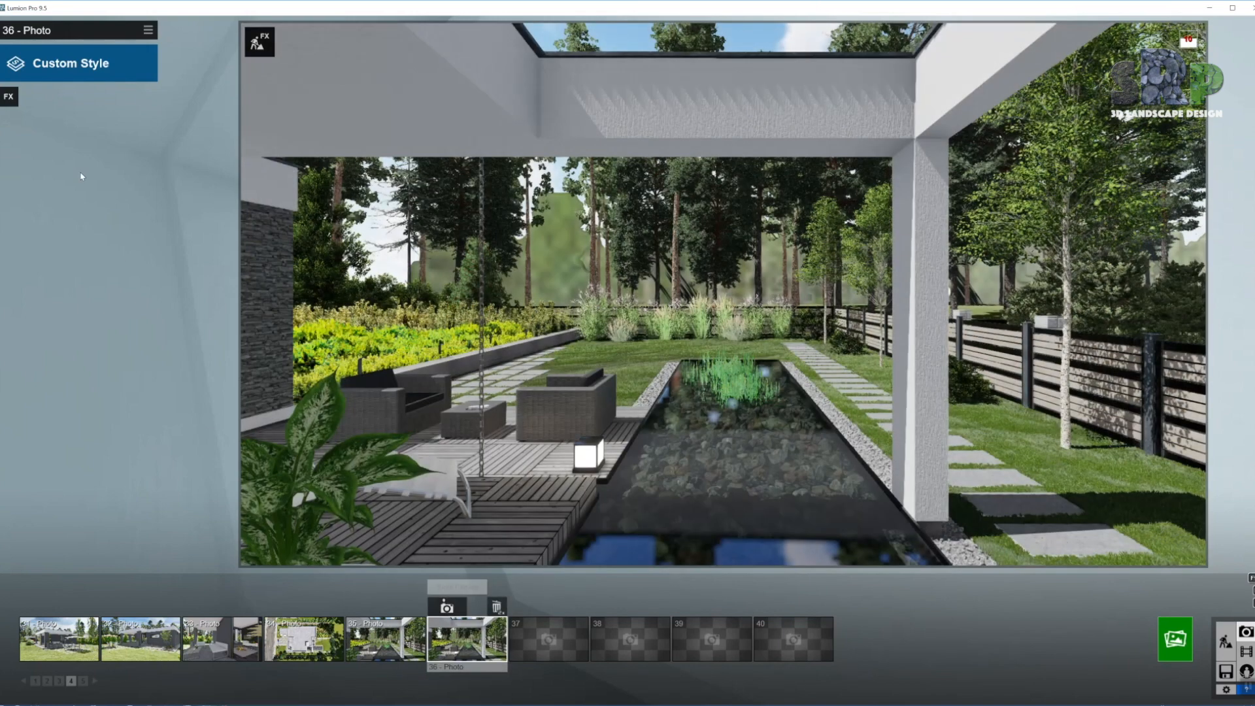
{"action": "left_click", "coordinate": [82, 66]}
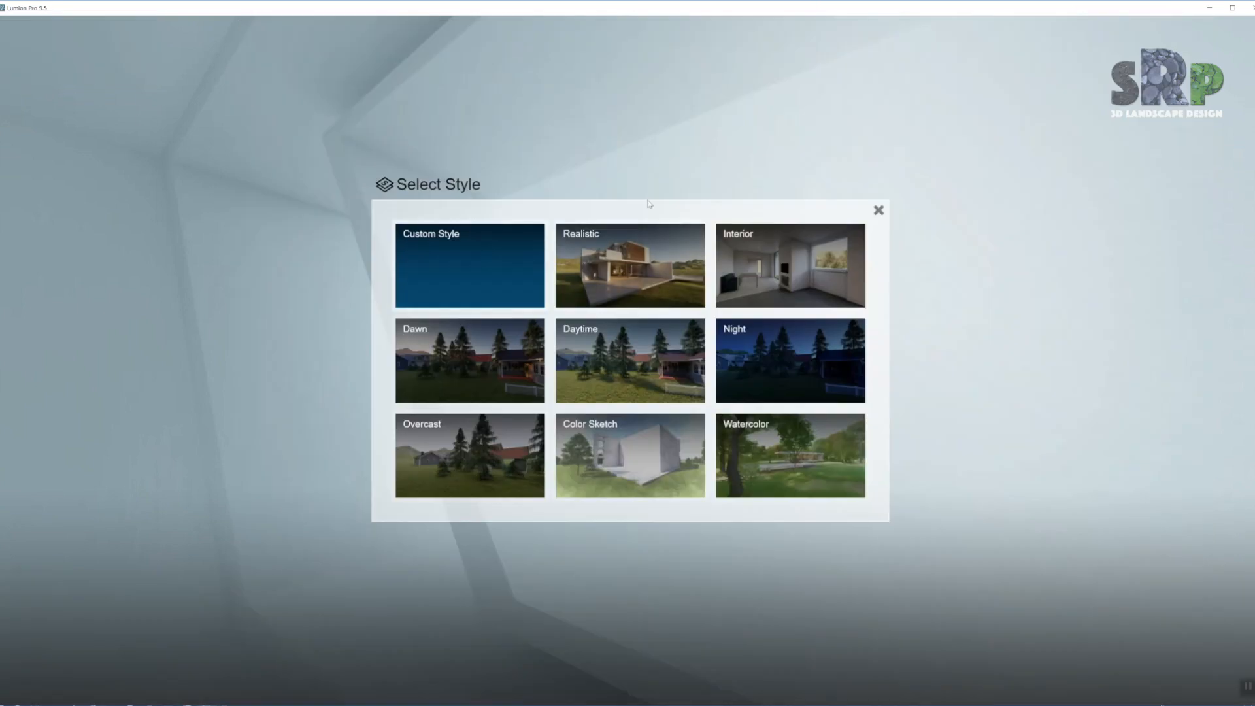
{"action": "left_click", "coordinate": [482, 465]}
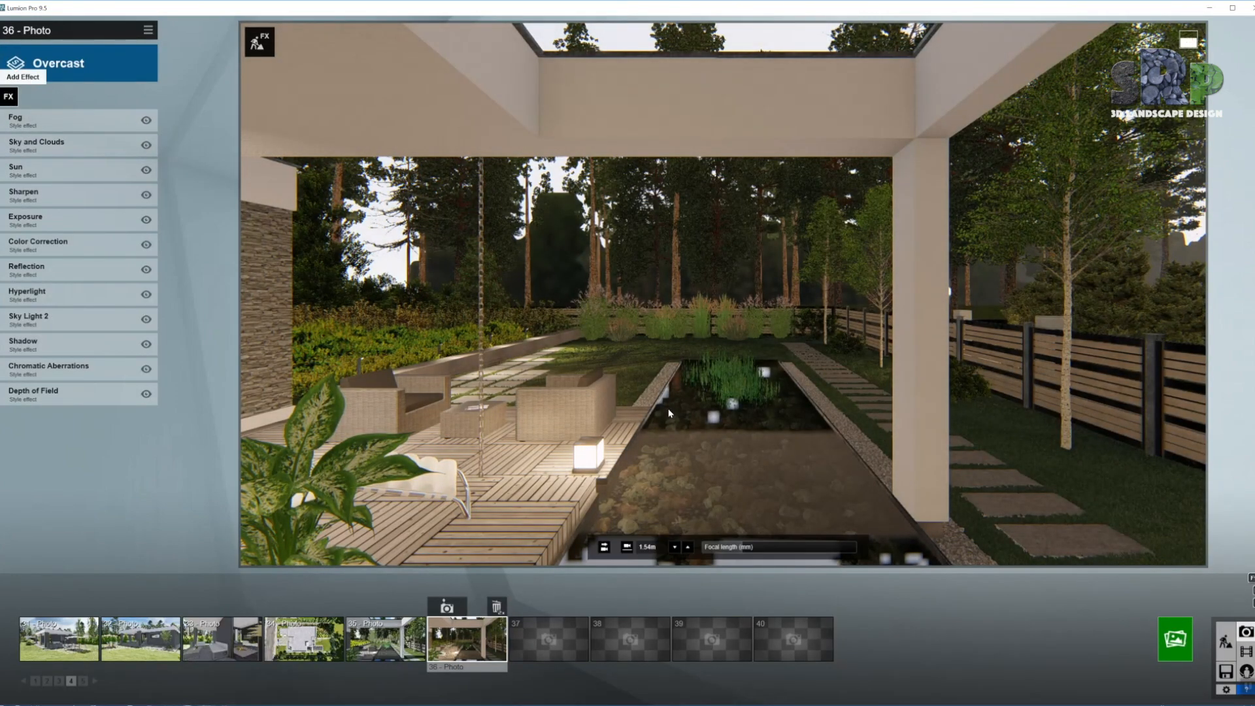
- Add the Real Skies and Precipitation effects to photo 36, leaving Precipitation switched off
{"action": "left_click", "coordinate": [10, 97]}
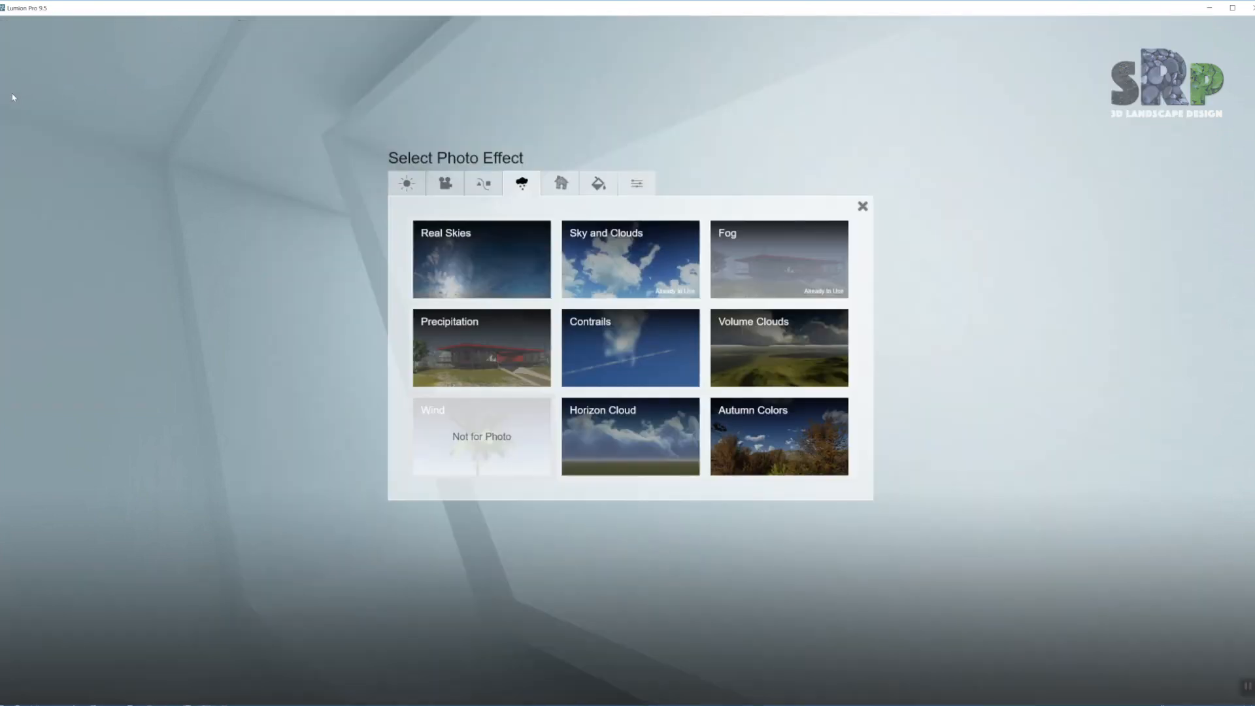
{"action": "left_click", "coordinate": [505, 265]}
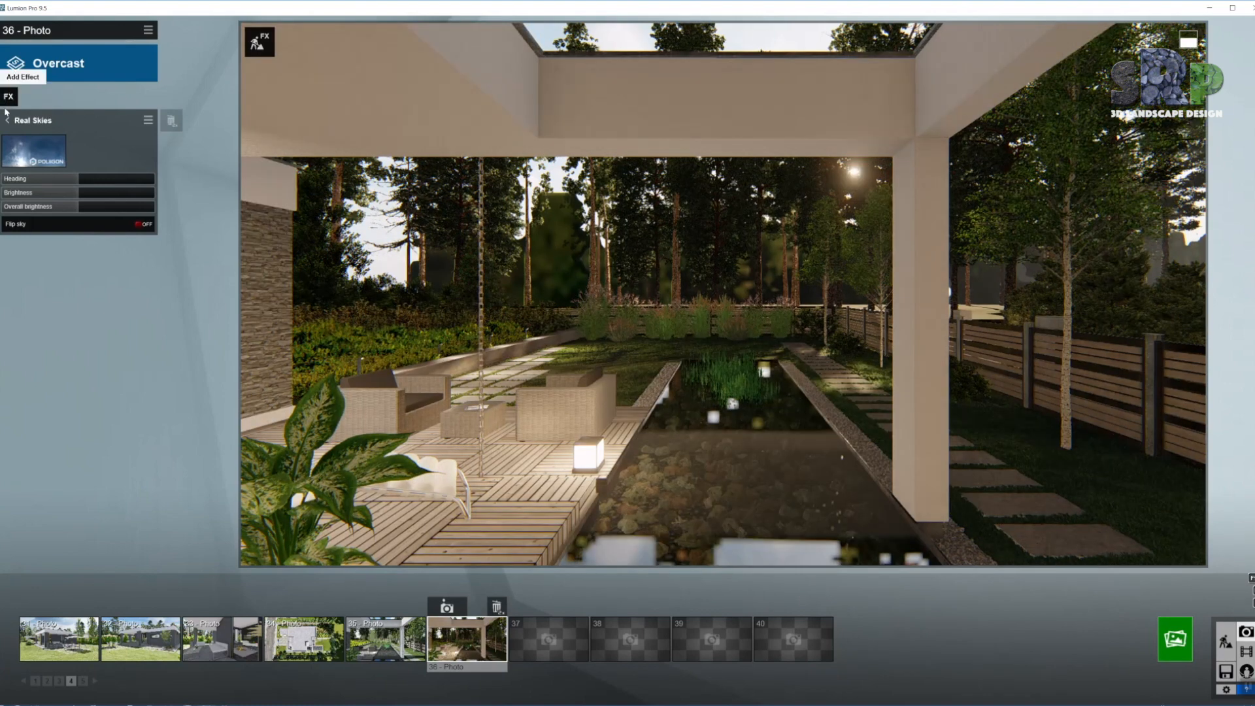
{"action": "left_click", "coordinate": [9, 91]}
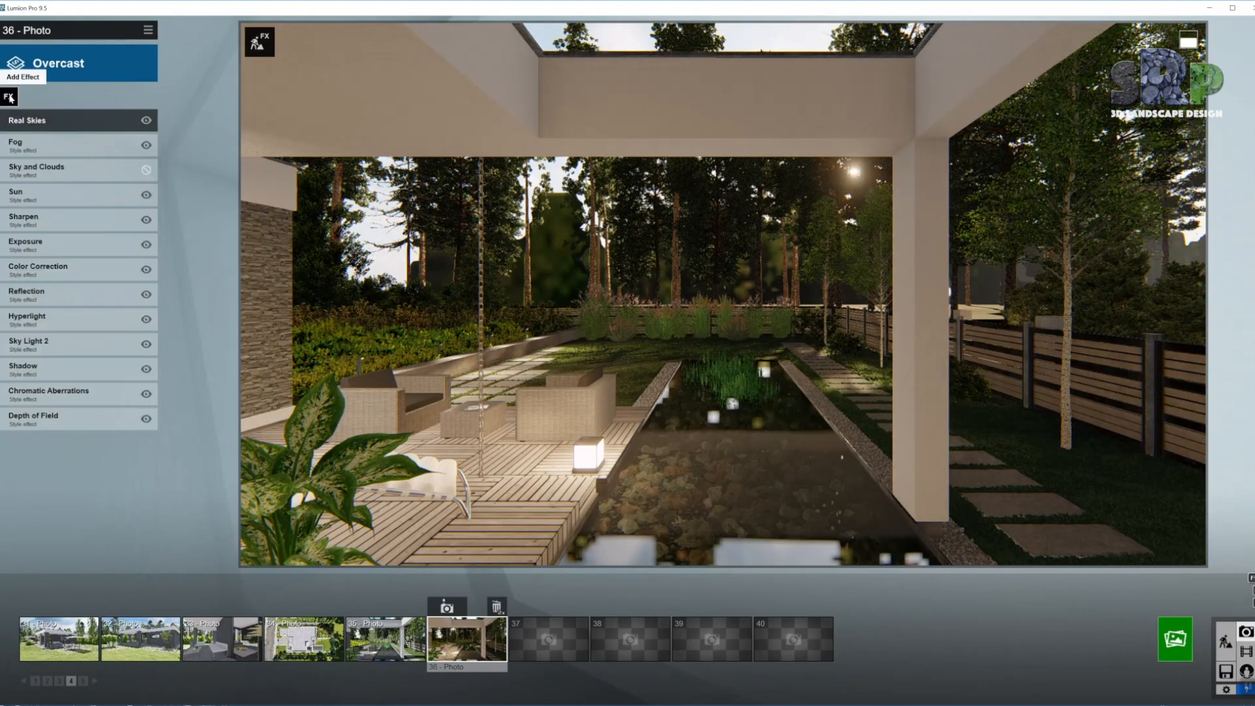
{"action": "left_click", "coordinate": [10, 99]}
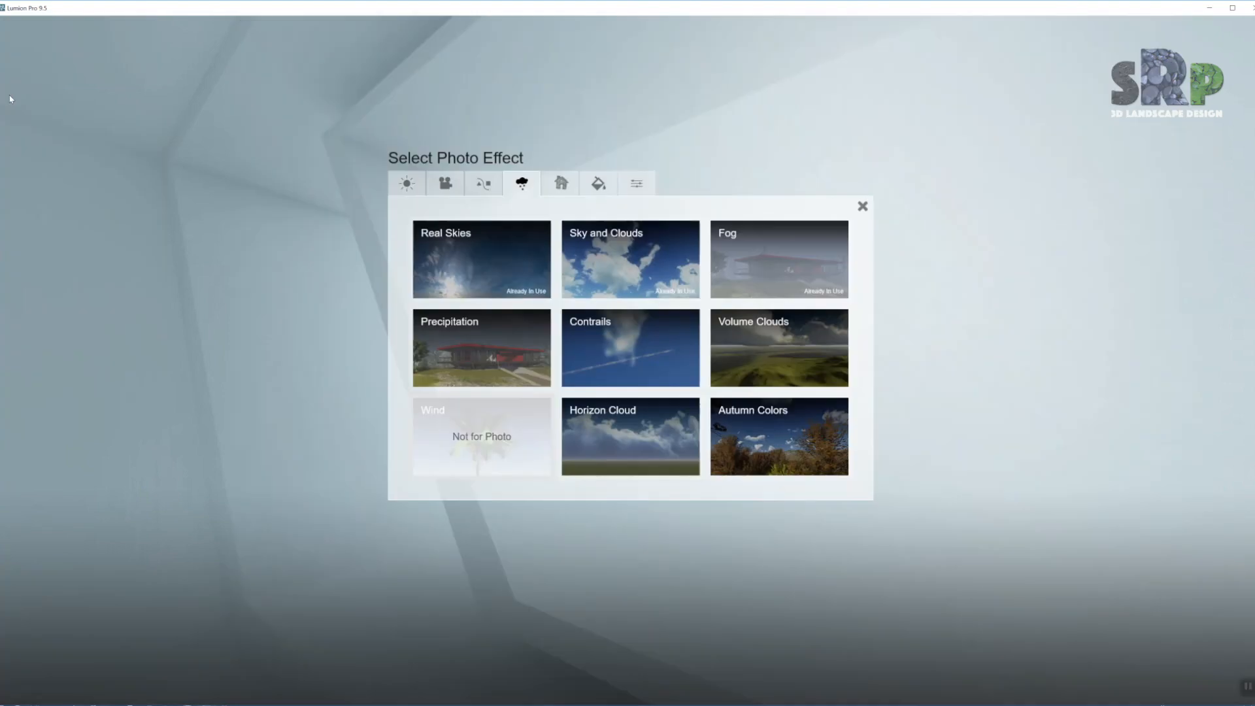
{"action": "left_click", "coordinate": [492, 352]}
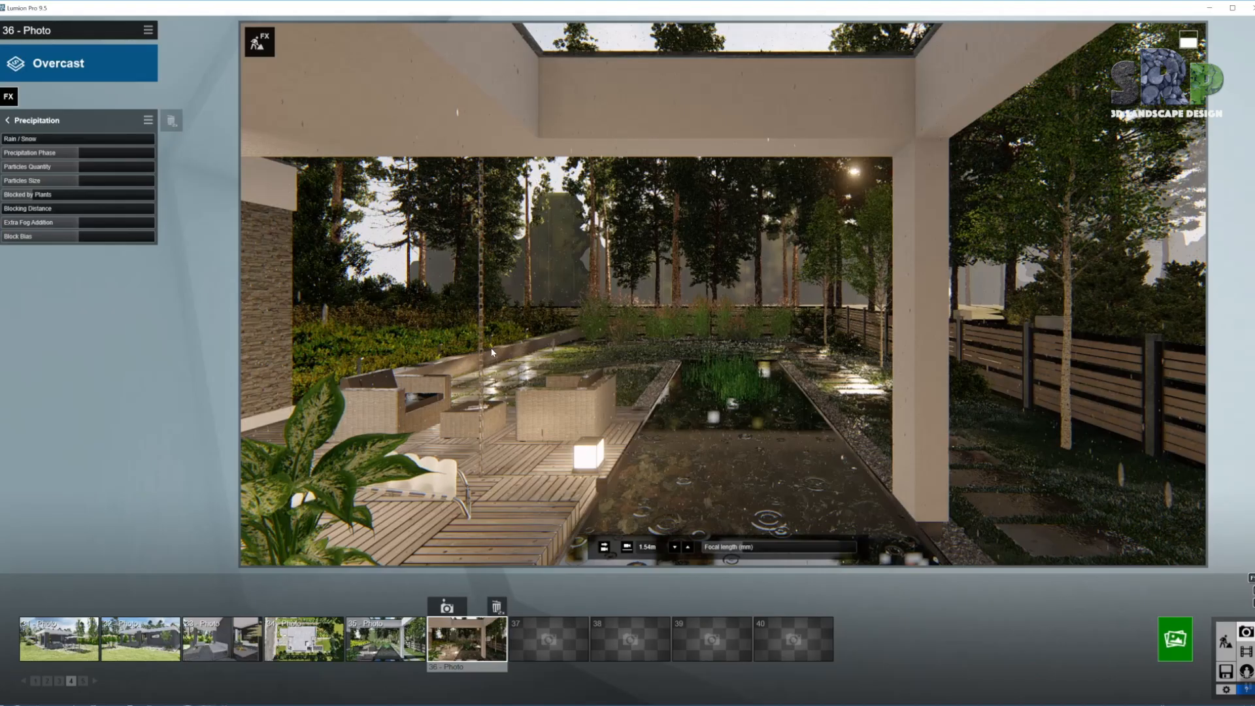
{"action": "left_click", "coordinate": [9, 121]}
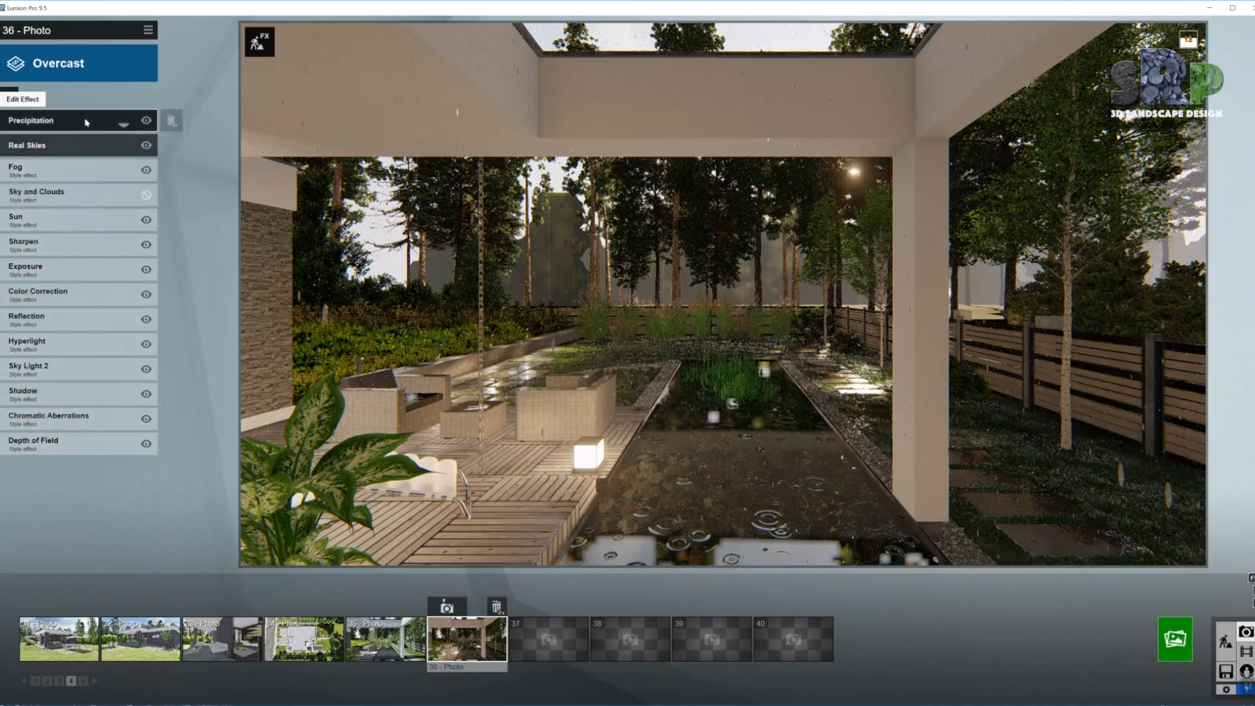
{"action": "left_click", "coordinate": [146, 120]}
- Adjust Real Skies by rotating the heading slightly above its midpoint, setting brightness to 1.4 and reducing the overall brightness
{"action": "left_click", "coordinate": [80, 152]}
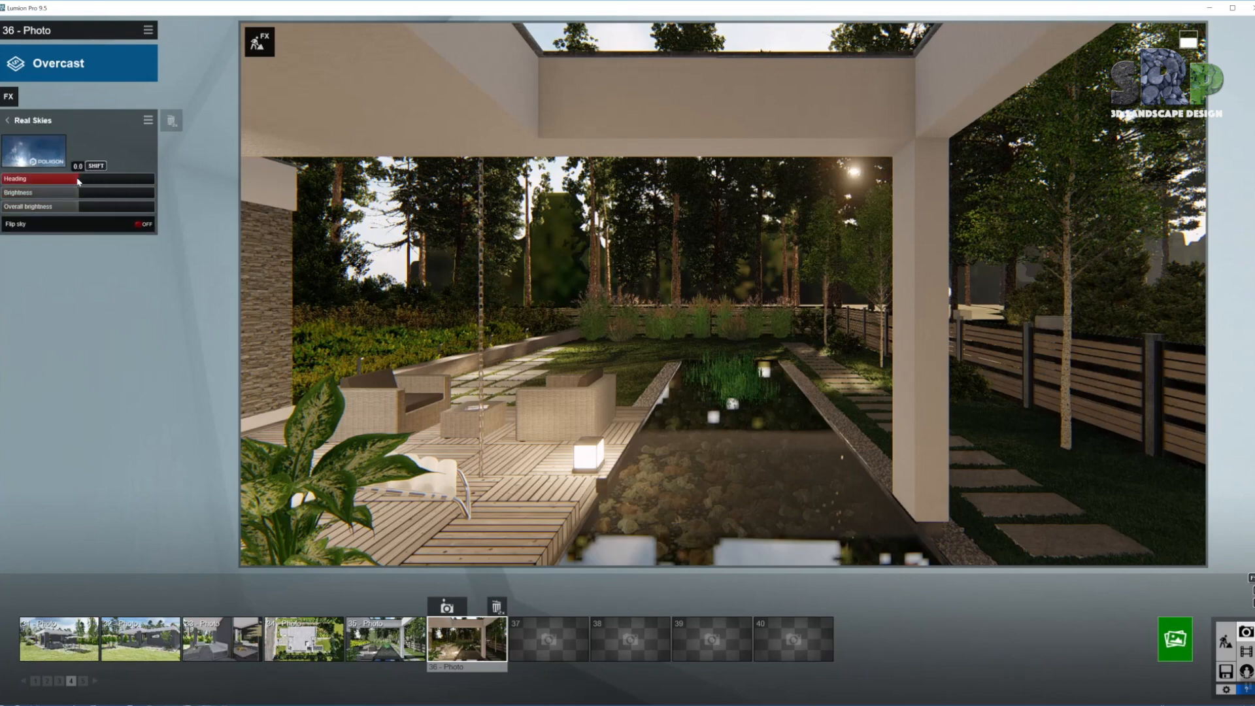
{"action": "mouse_move", "coordinate": [83, 177]}
{"action": "left_mouse_down"}
{"action": "mouse_move", "coordinate": [107, 177]}
{"action": "mouse_move", "coordinate": [97, 182]}
{"action": "left_mouse_up"}
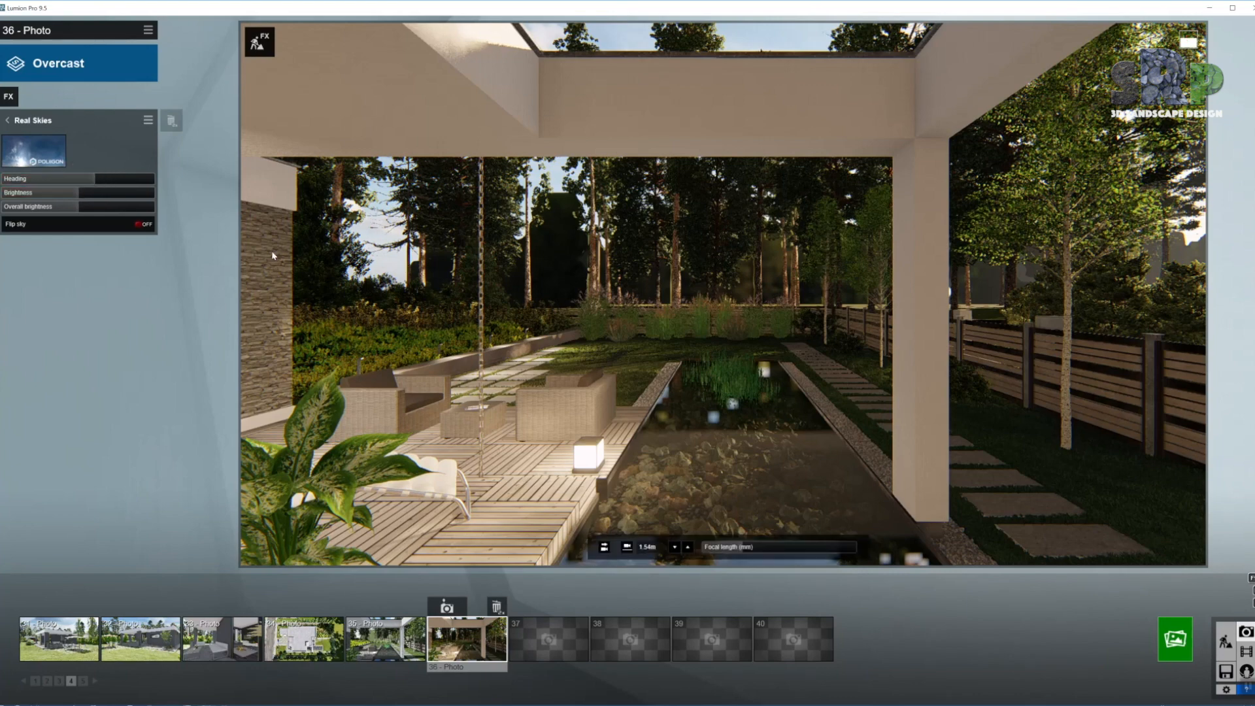
{"action": "left_click_drag", "start_coordinate": [83, 193], "coordinate": [109, 194]}
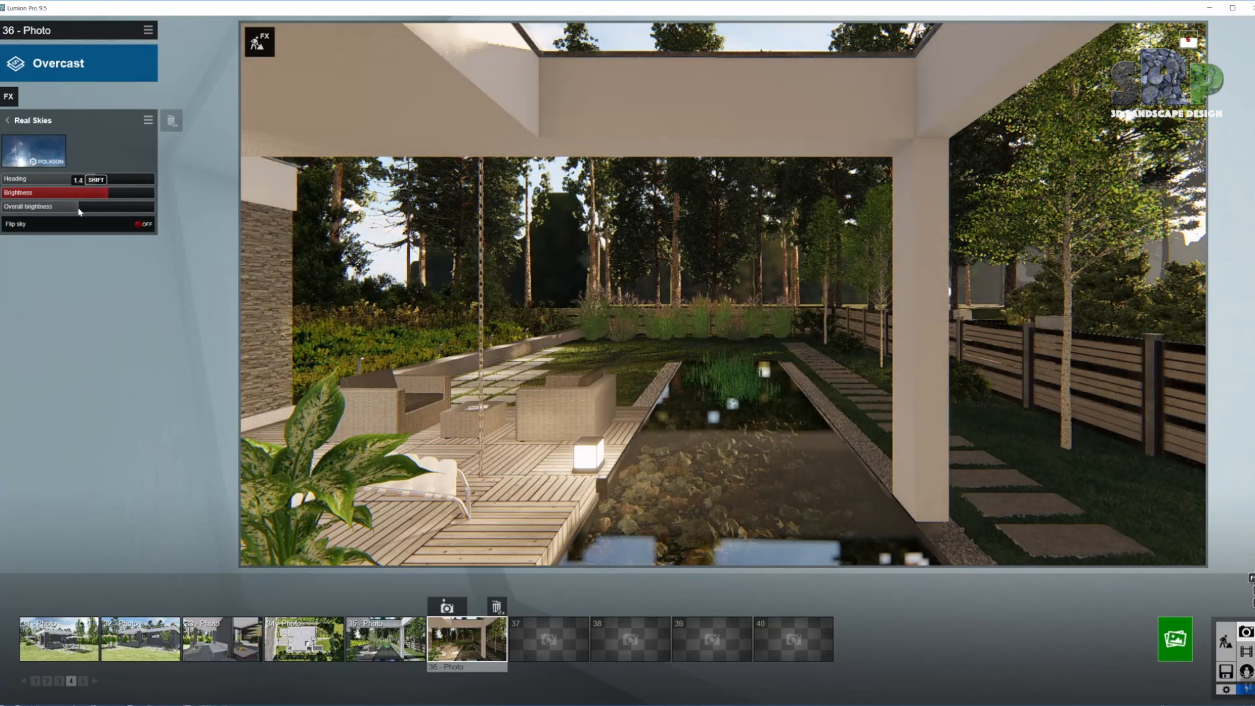
{"action": "left_click", "coordinate": [59, 208]}
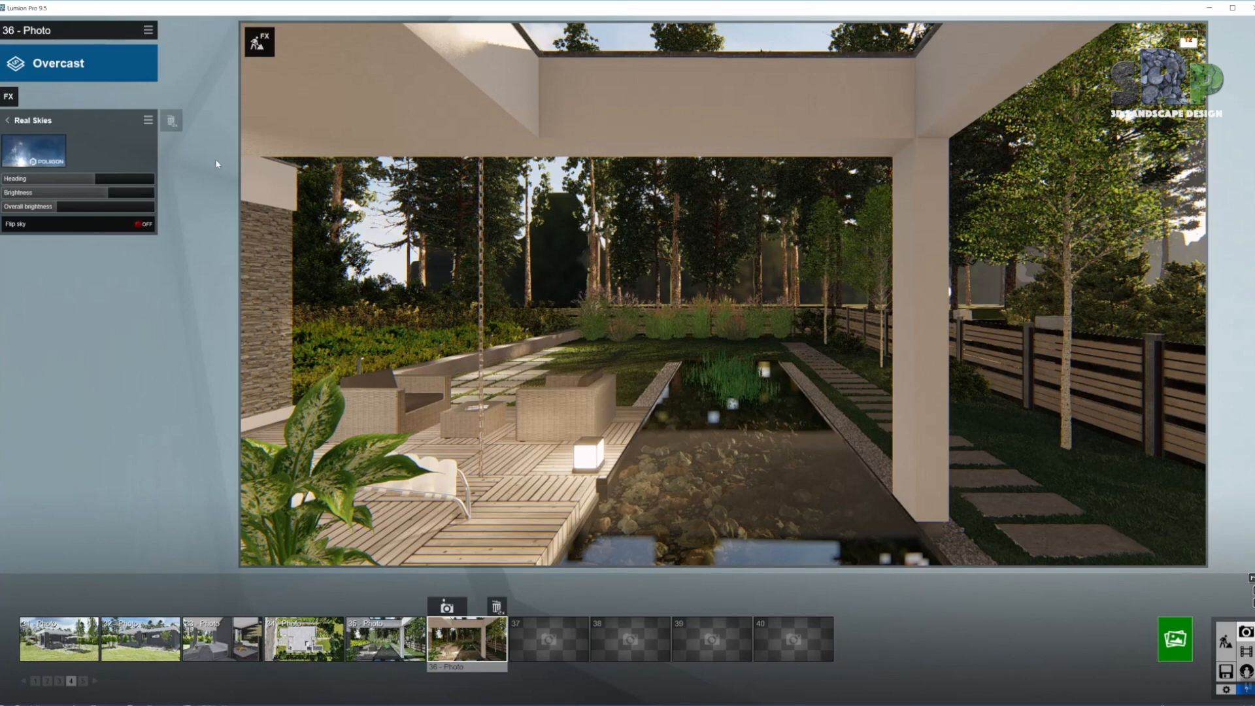
{"action": "left_click", "coordinate": [7, 120]}
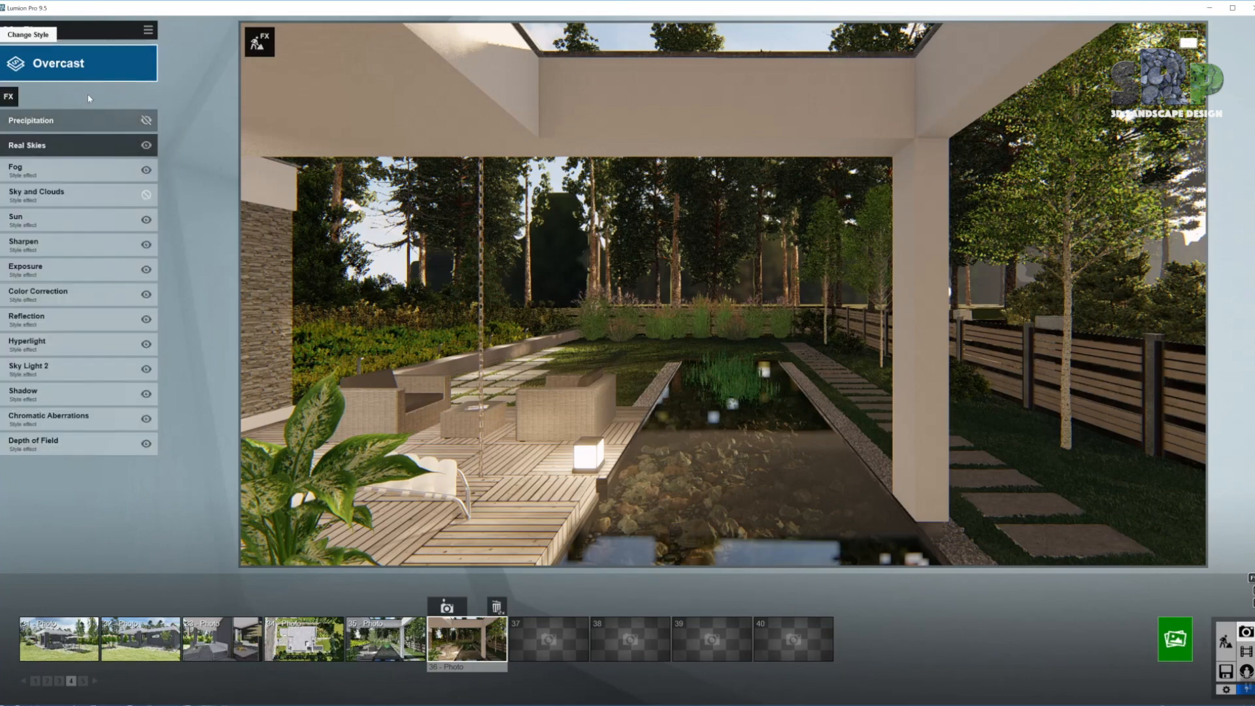
- Set the Fog effect's density to 1.6 and its falloff to 0.6
{"action": "left_click", "coordinate": [77, 173]}
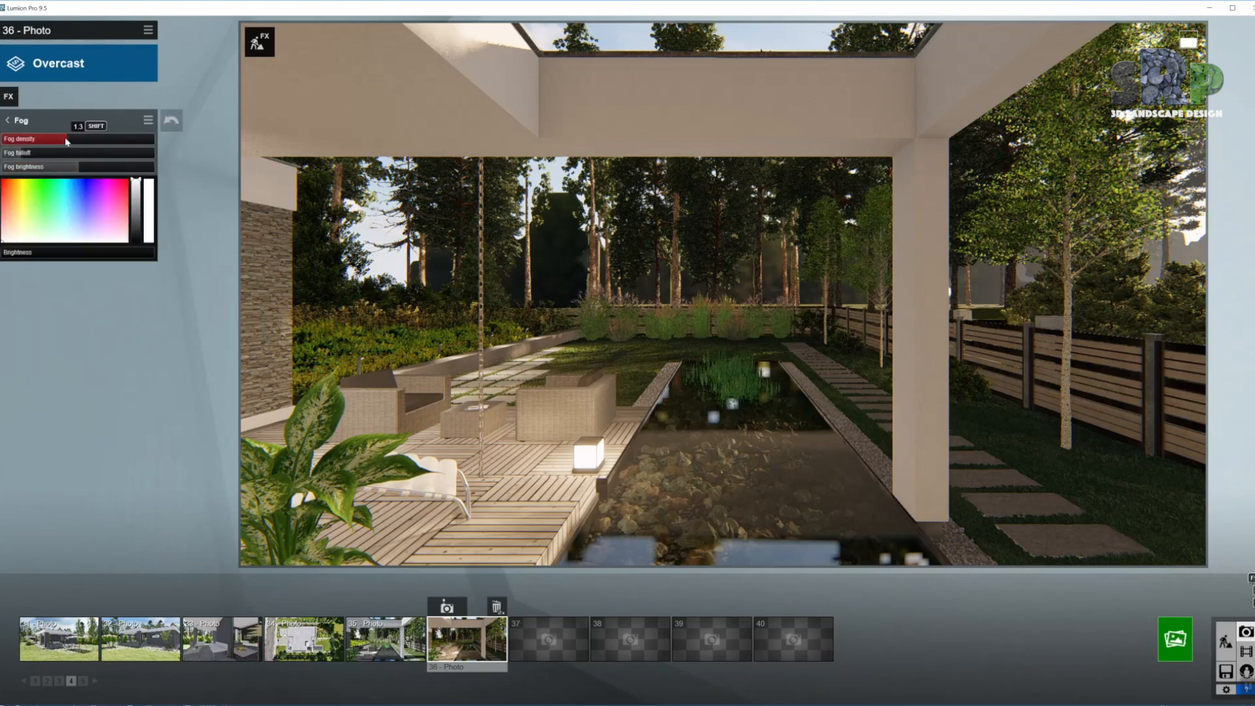
{"action": "left_click_drag", "start_coordinate": [66, 141], "coordinate": [26, 140]}
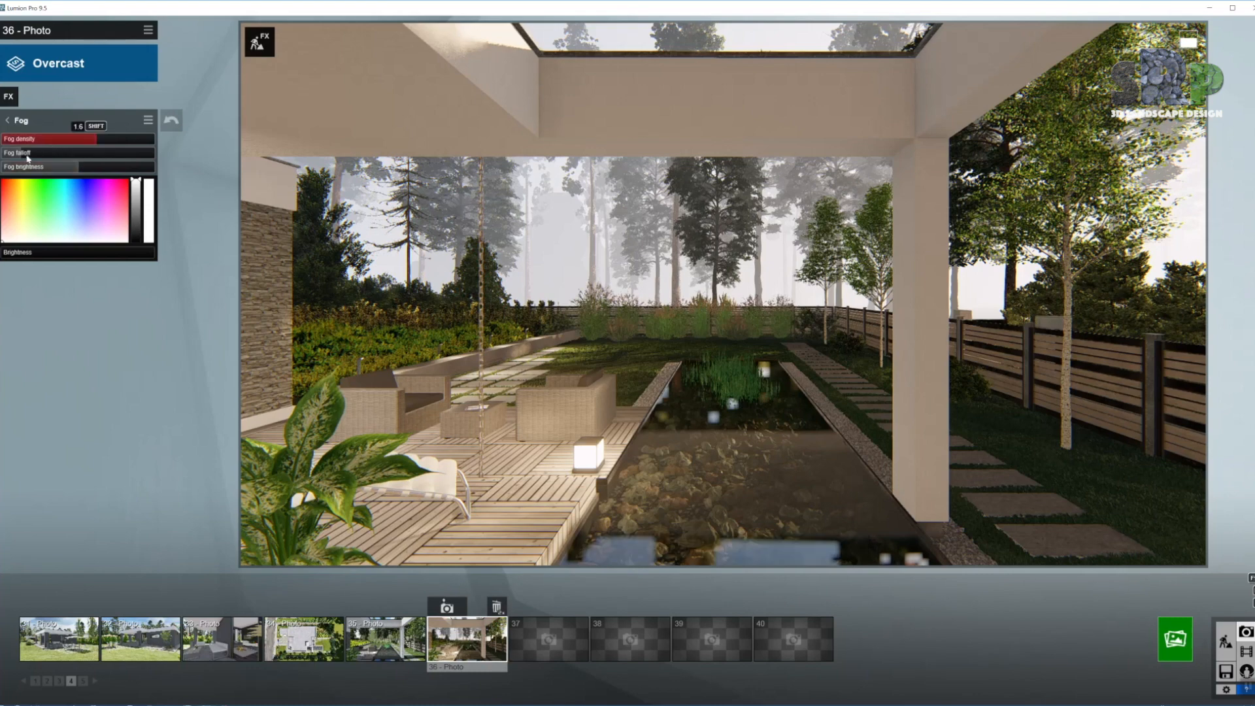
{"action": "left_click_drag", "start_coordinate": [26, 154], "coordinate": [133, 155]}
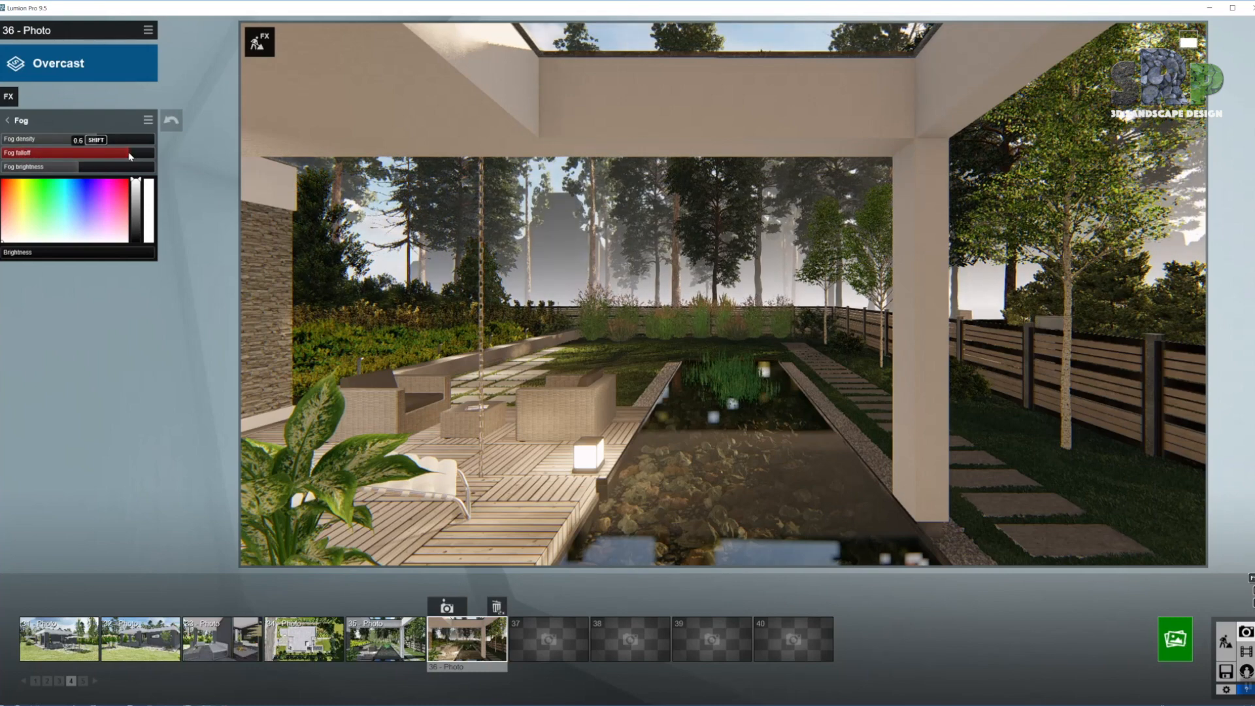
{"action": "left_click_drag", "start_coordinate": [130, 155], "coordinate": [132, 156]}
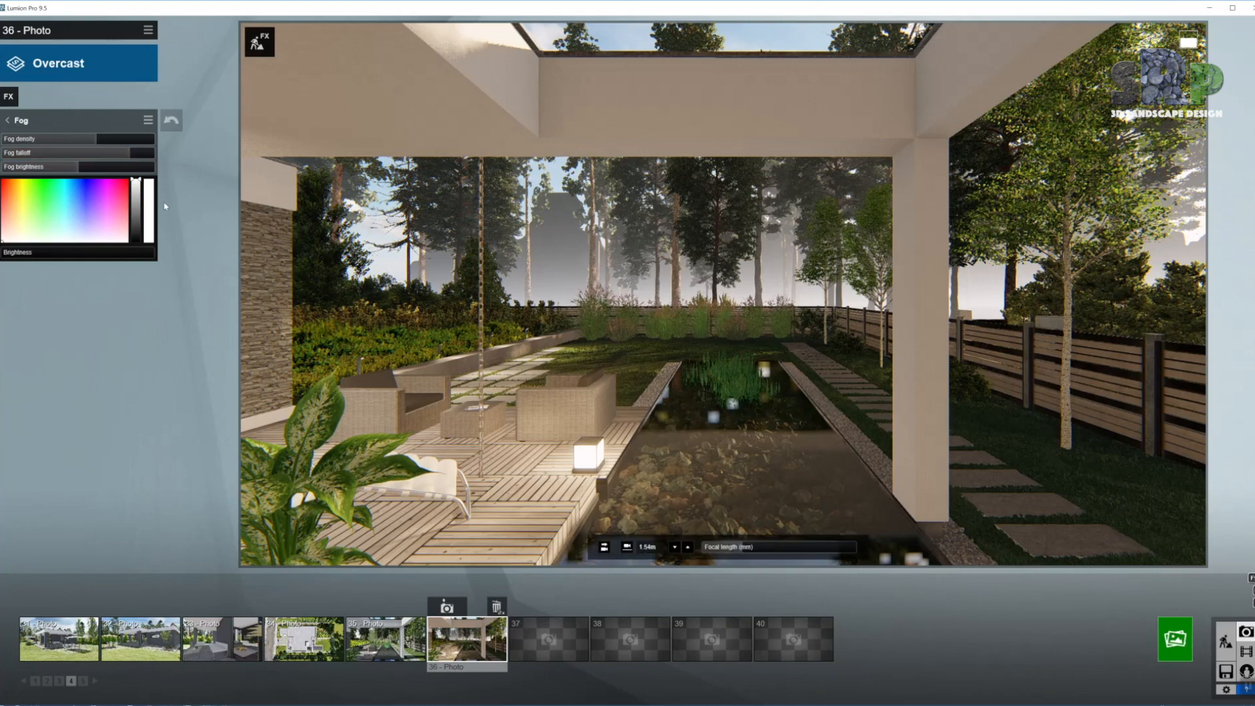
- Raise the fog brightness to near its maximum and the Fog effect's separate Brightness setting to about a fifth of its range
{"action": "left_click_drag", "start_coordinate": [86, 167], "coordinate": [148, 169]}
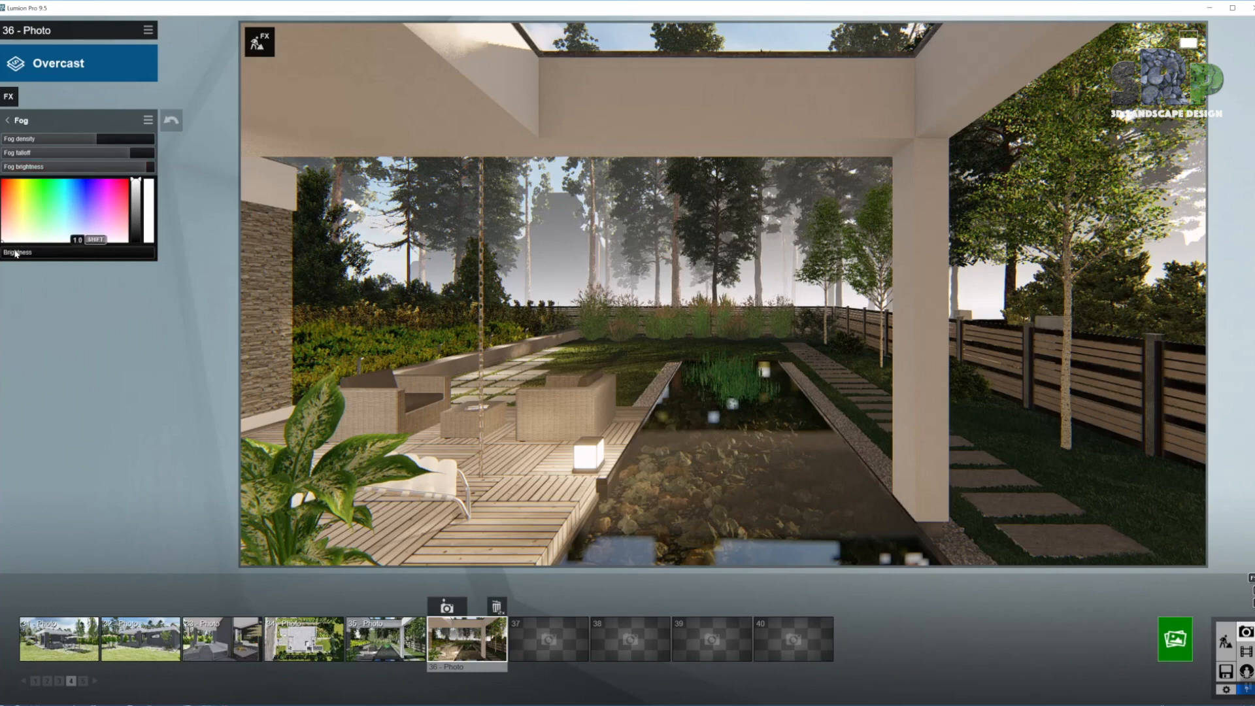
{"action": "left_click_drag", "start_coordinate": [20, 255], "coordinate": [34, 256]}
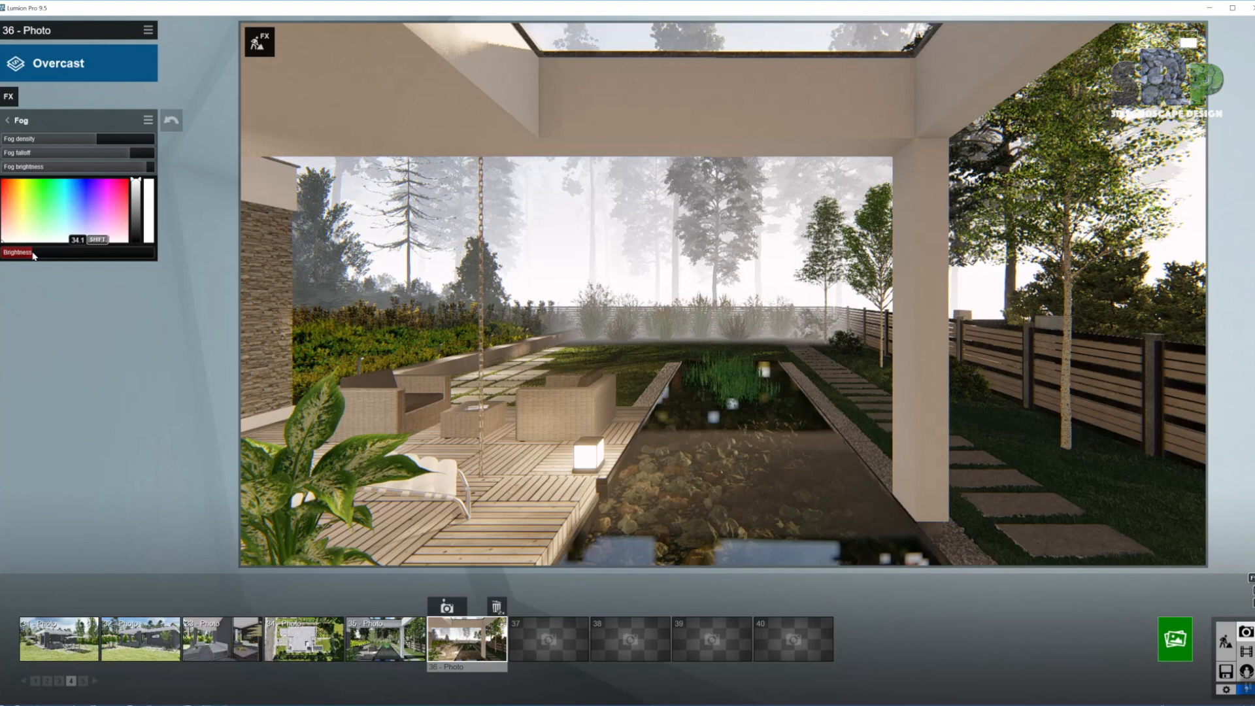
{"action": "left_click_drag", "start_coordinate": [34, 255], "coordinate": [31, 256]}
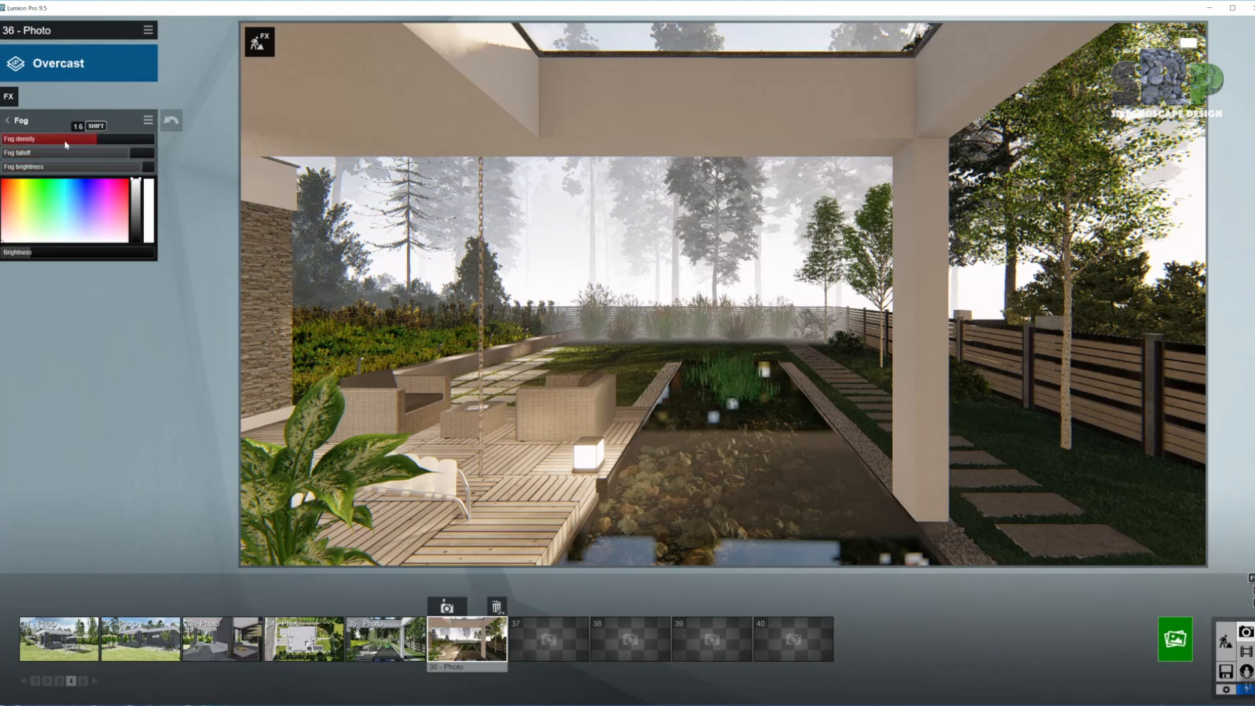
{"action": "left_click", "coordinate": [20, 121]}
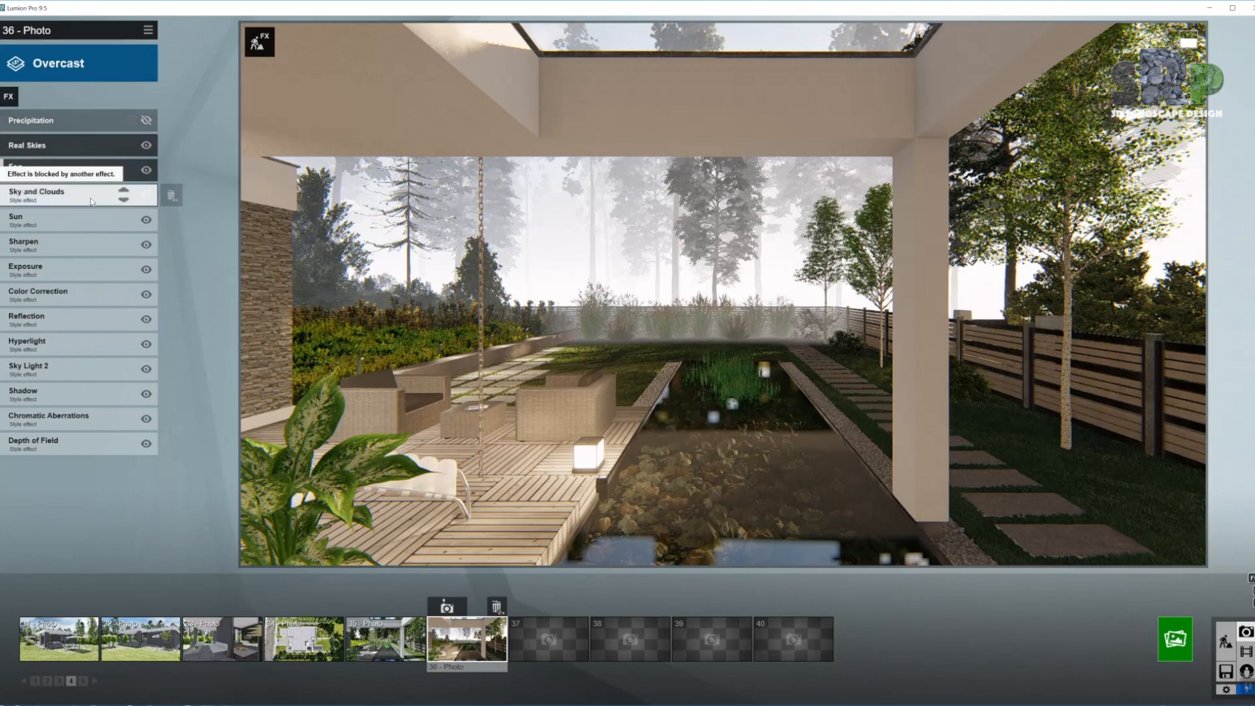
- Turn off the Sun effect and set the Sharpen intensity to 0.1
{"action": "left_click", "coordinate": [146, 198]}
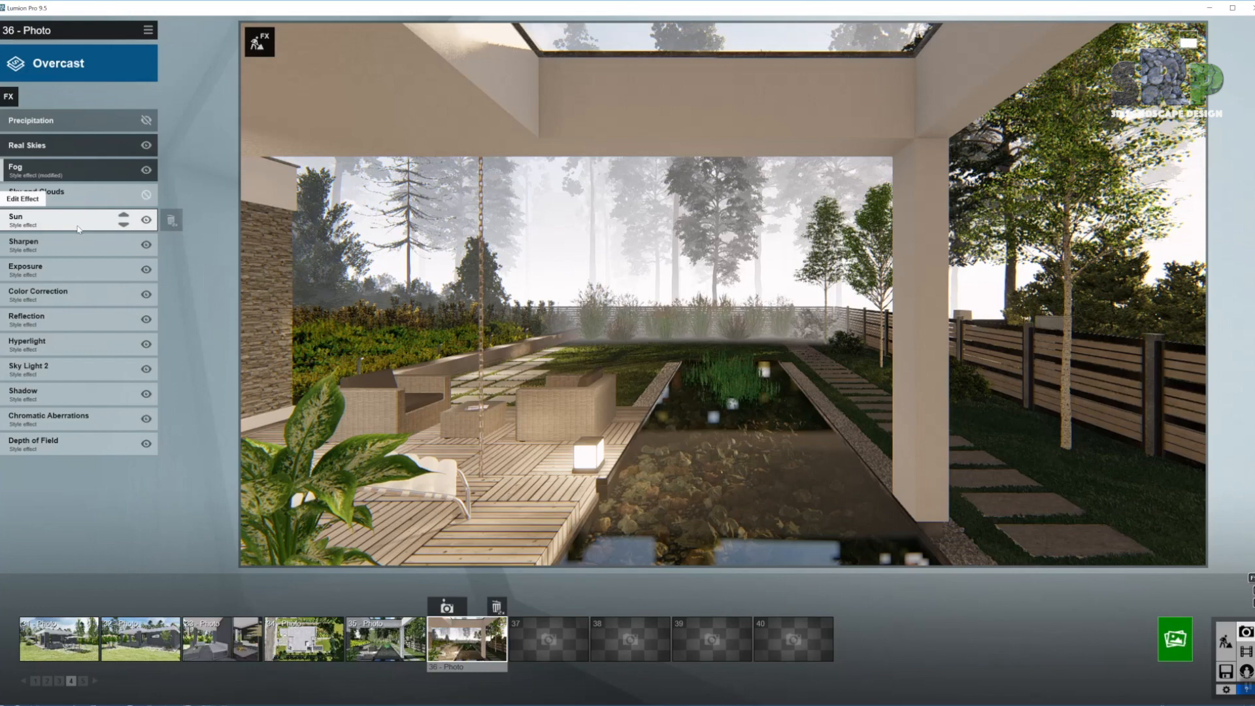
{"action": "left_click", "coordinate": [146, 221]}
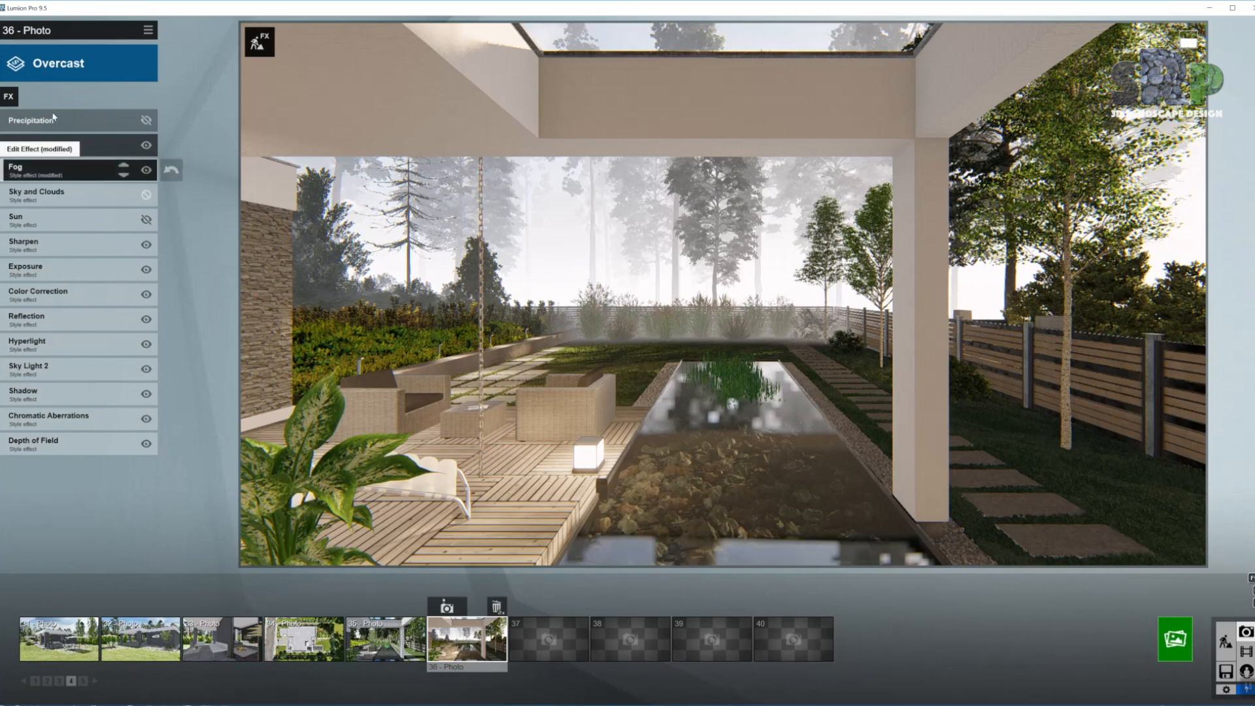
{"action": "left_click", "coordinate": [56, 252]}
{"action": "left_click_drag", "start_coordinate": [8, 142], "coordinate": [10, 142]}
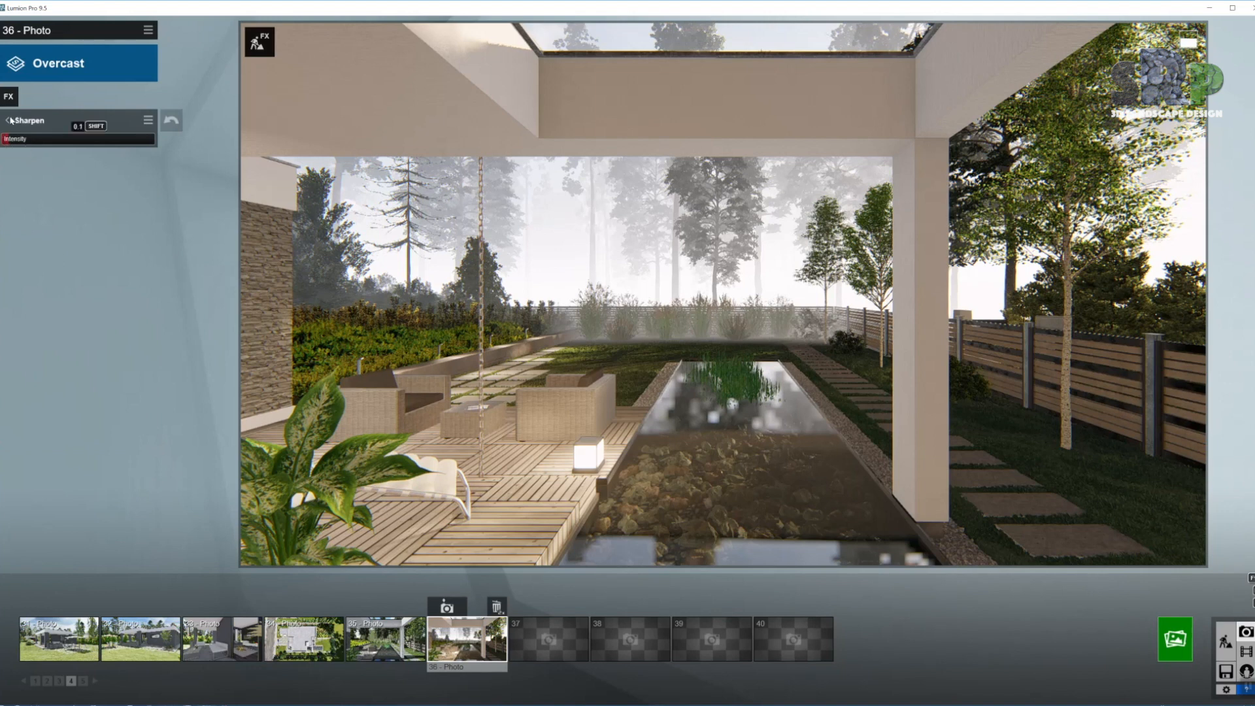
{"action": "left_click", "coordinate": [9, 121]}
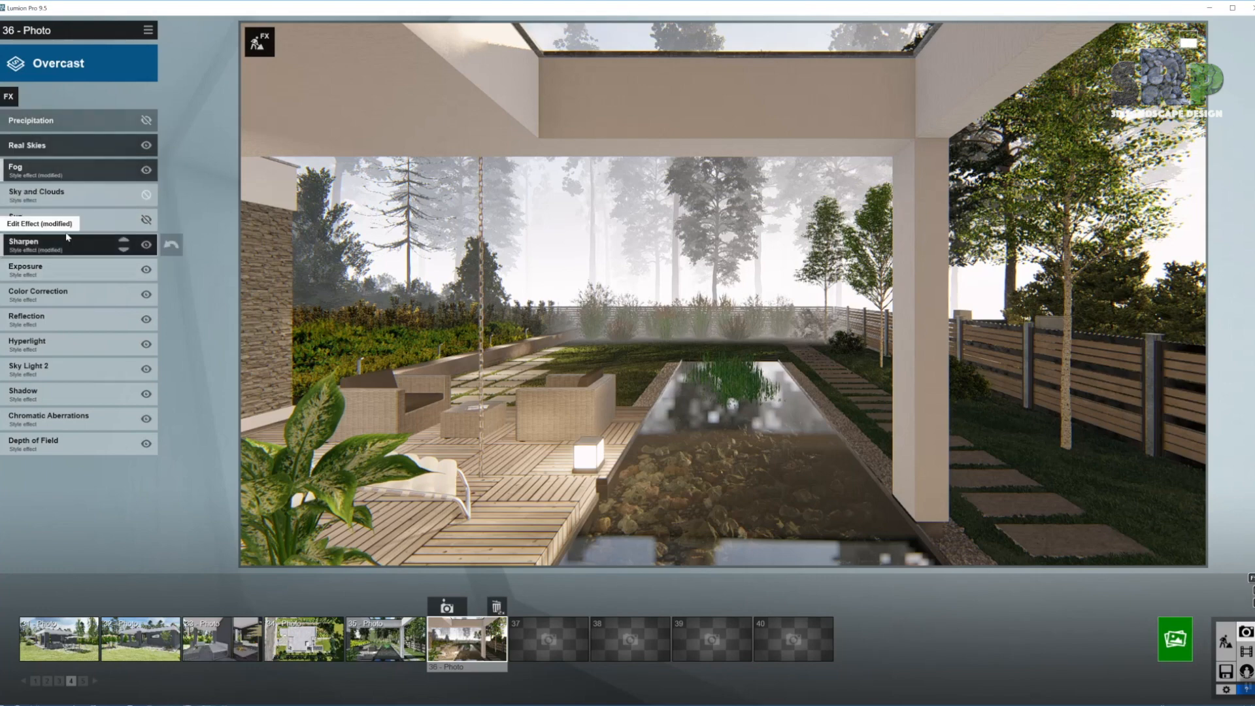
- Lower the temperature and the saturation slightly in the Color Correction effect
{"action": "left_click", "coordinate": [82, 300]}
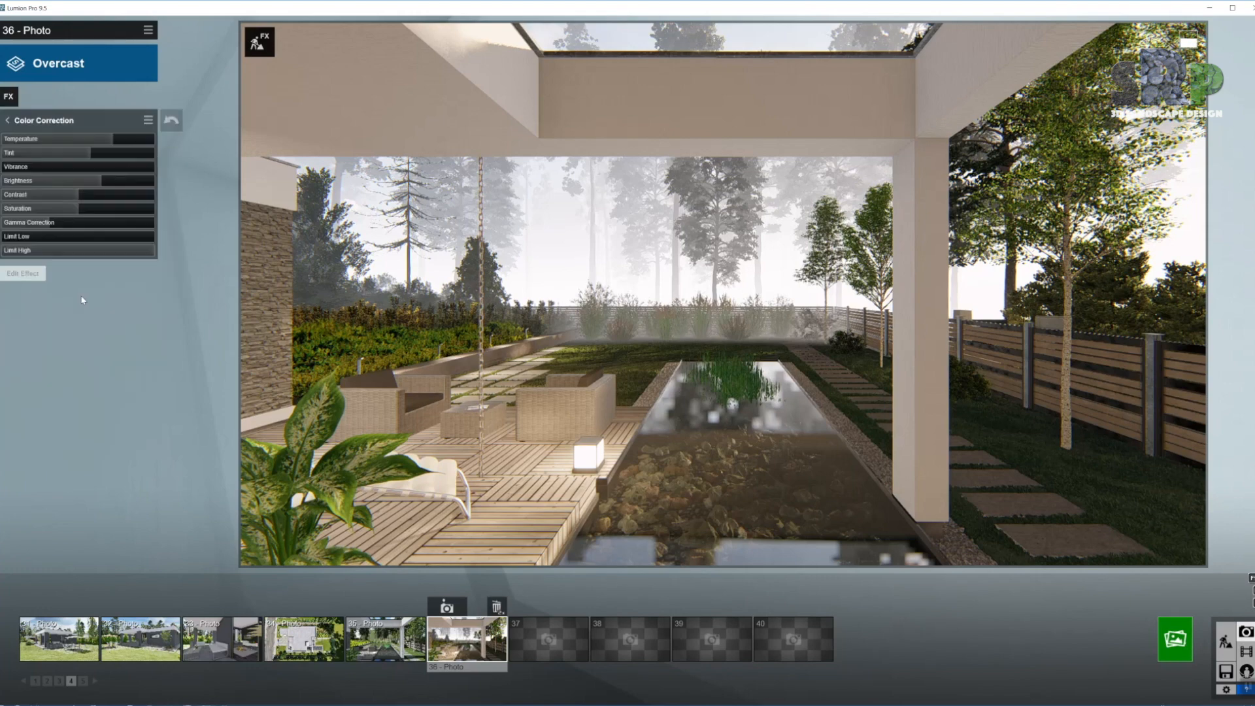
{"action": "mouse_move", "coordinate": [719, 553]}
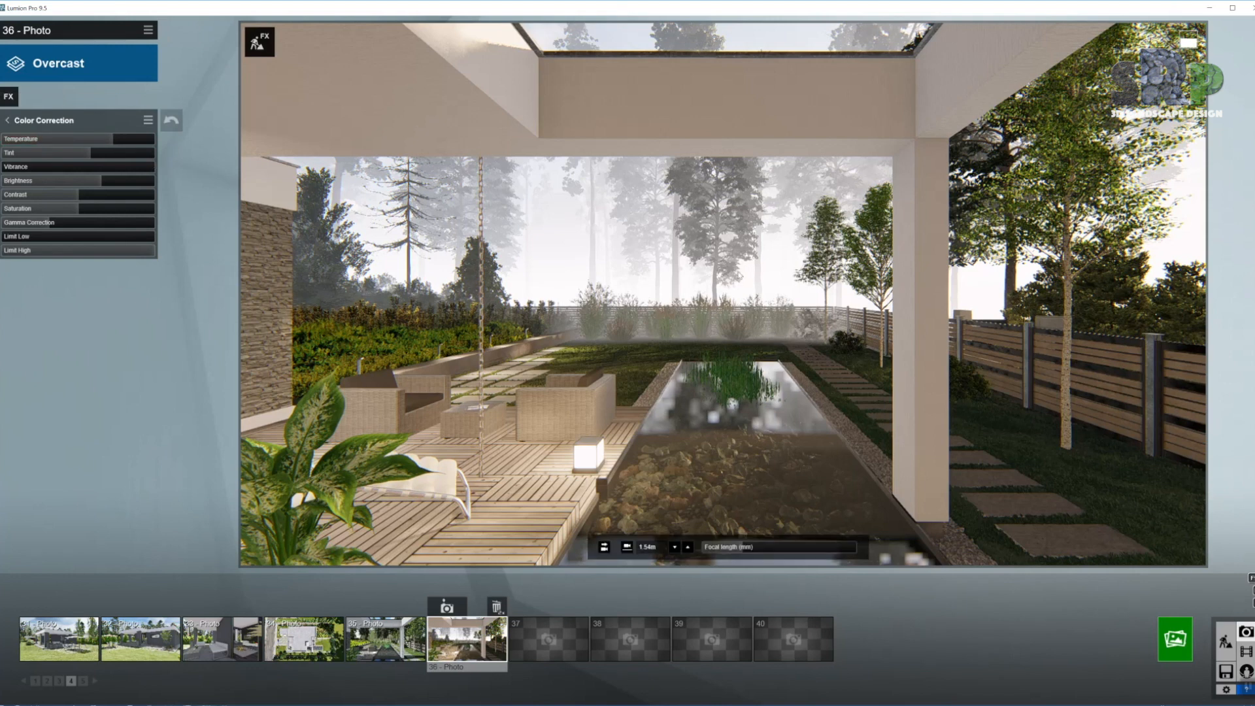
{"action": "mouse_move", "coordinate": [113, 139]}
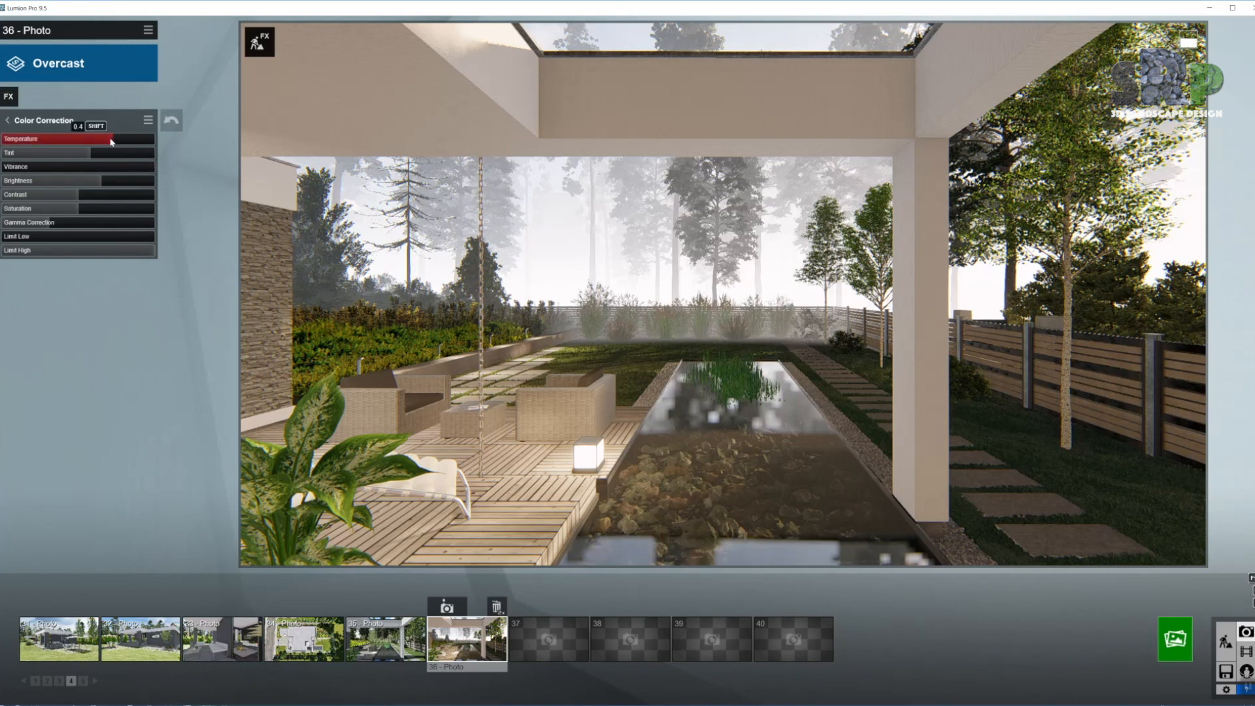
{"action": "key", "text": "shift"}
{"action": "left_click_drag", "start_coordinate": [108, 141], "coordinate": [40, 140], "text": "shift"}
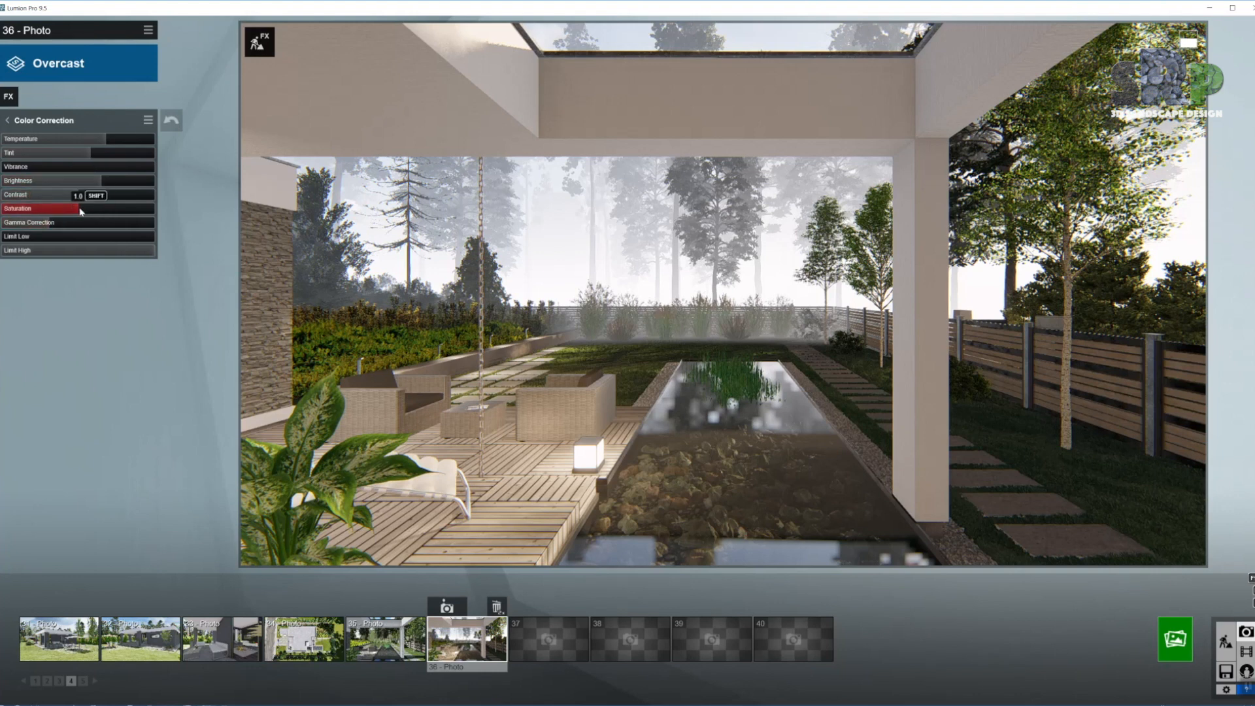
{"action": "left_click_drag", "start_coordinate": [78, 212], "coordinate": [75, 211]}
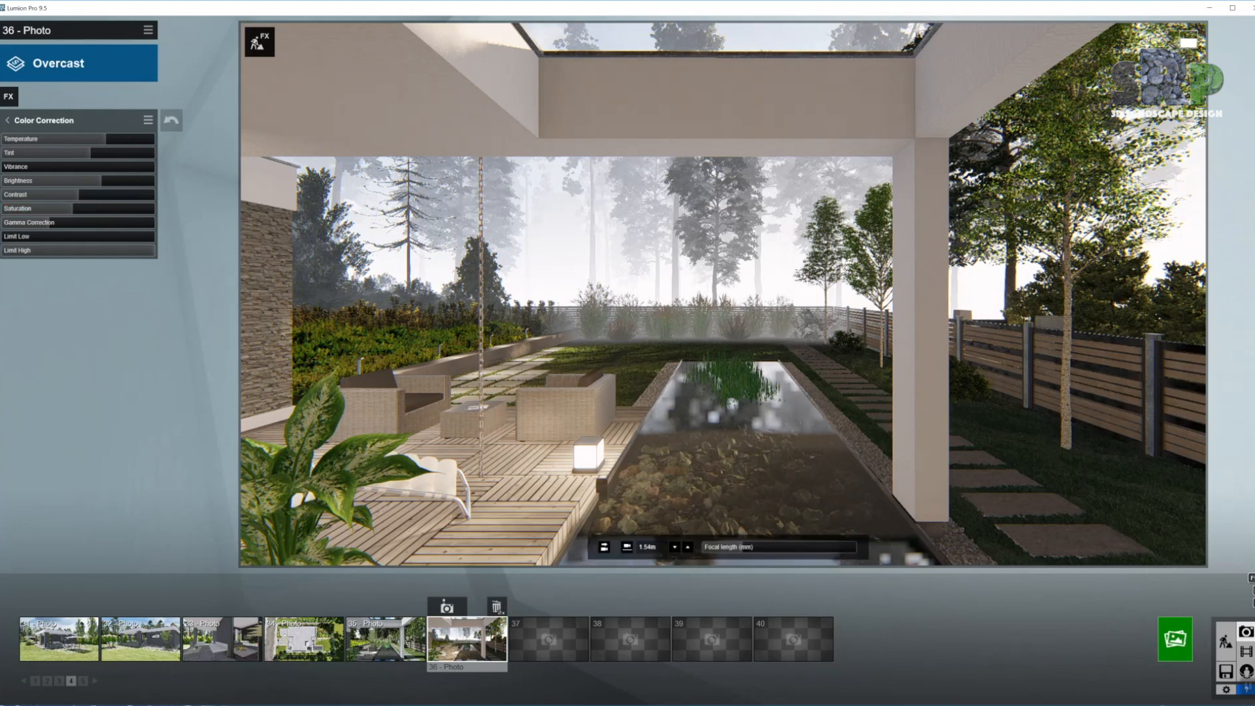
- Add four reflection planes in the Reflection effect, covering the pool water, the lower and upper deck levels, and the stepping stones
{"action": "left_click", "coordinate": [8, 120]}
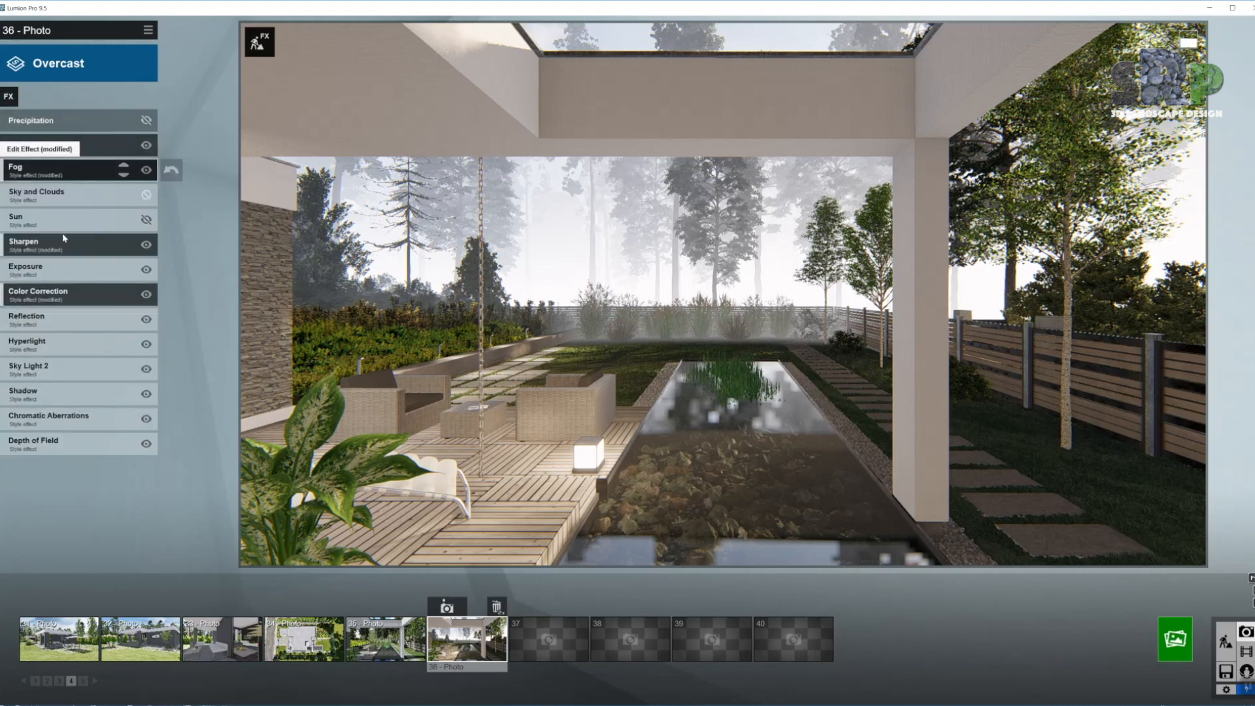
{"action": "left_click", "coordinate": [78, 325]}
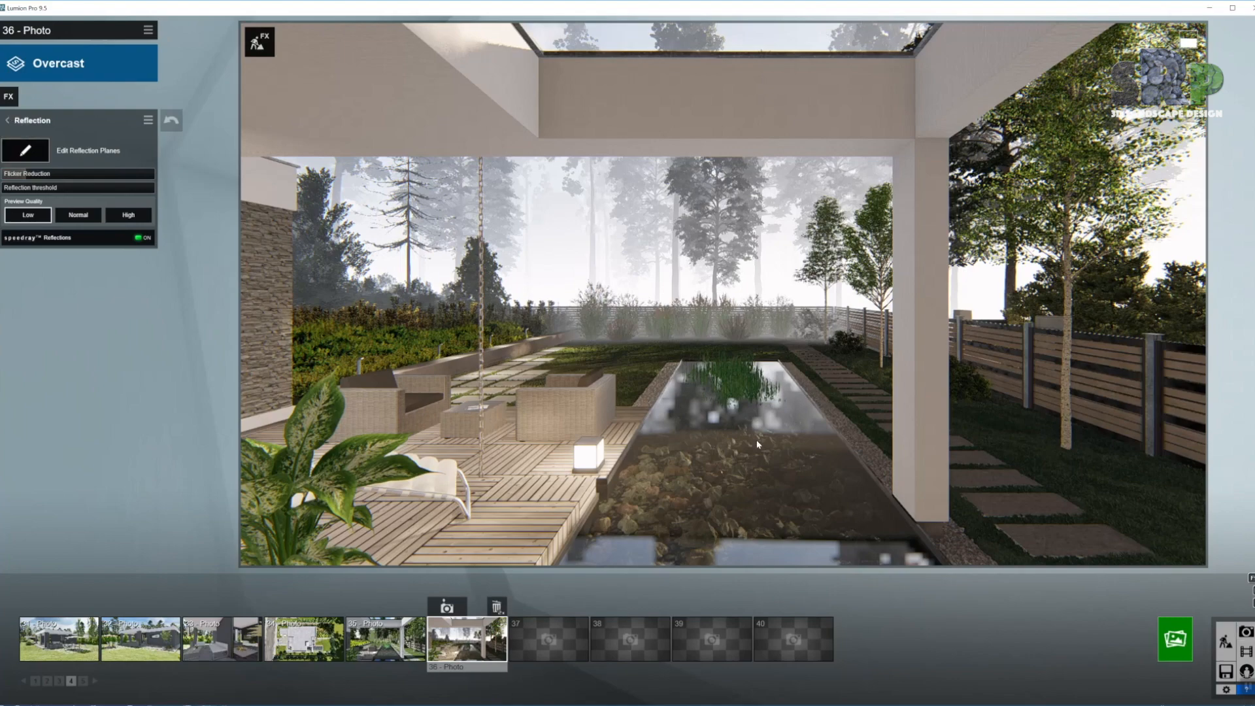
{"action": "left_click", "coordinate": [20, 151]}
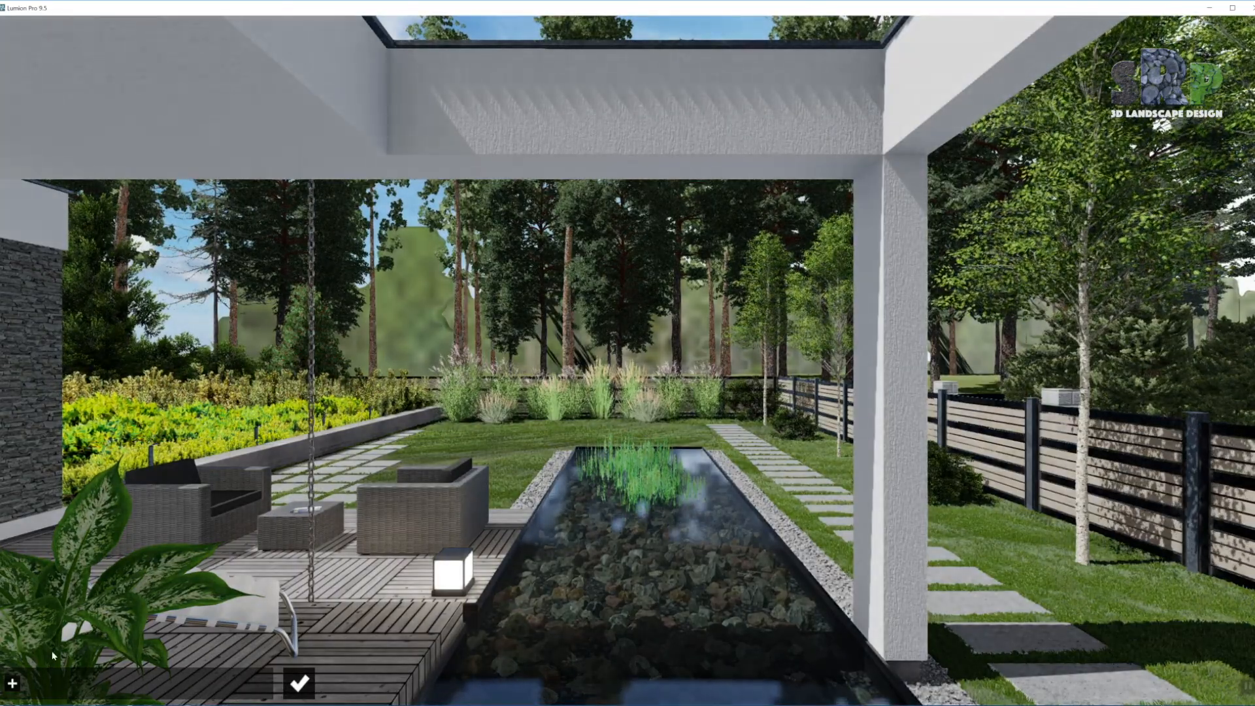
{"action": "left_click", "coordinate": [12, 683]}
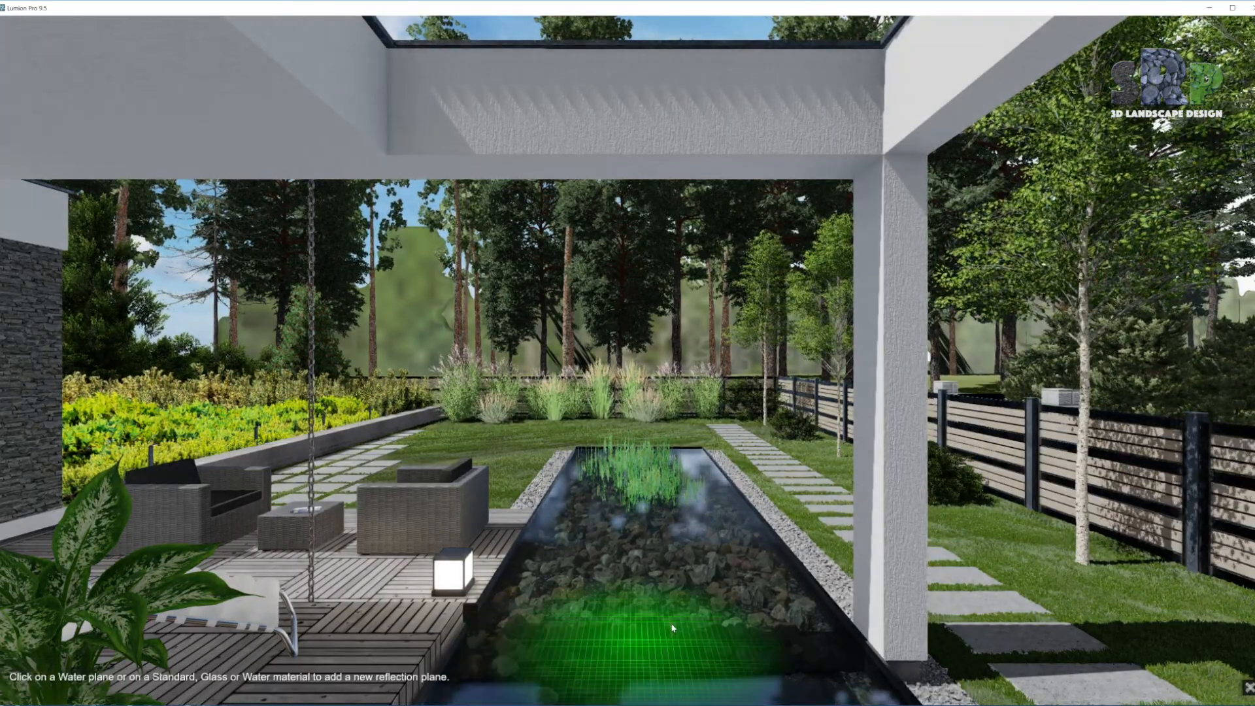
{"action": "left_click", "coordinate": [644, 566]}
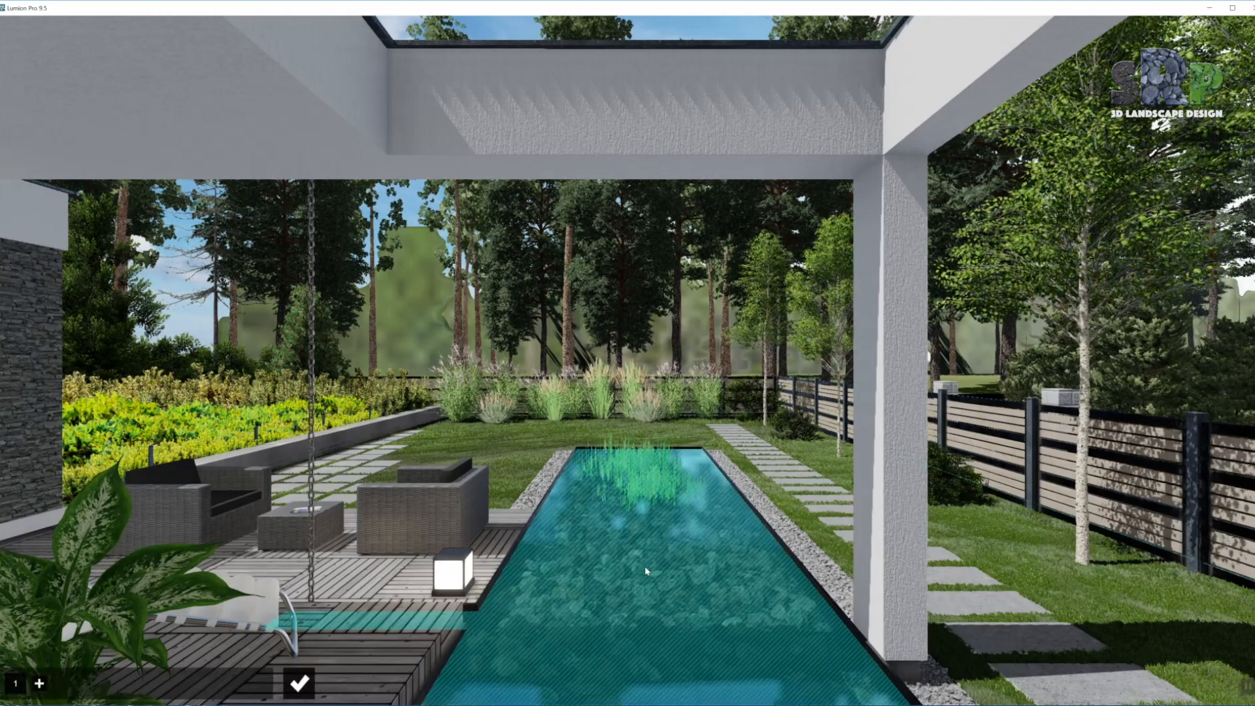
{"action": "left_click", "coordinate": [40, 684]}
{"action": "left_click", "coordinate": [367, 672]}
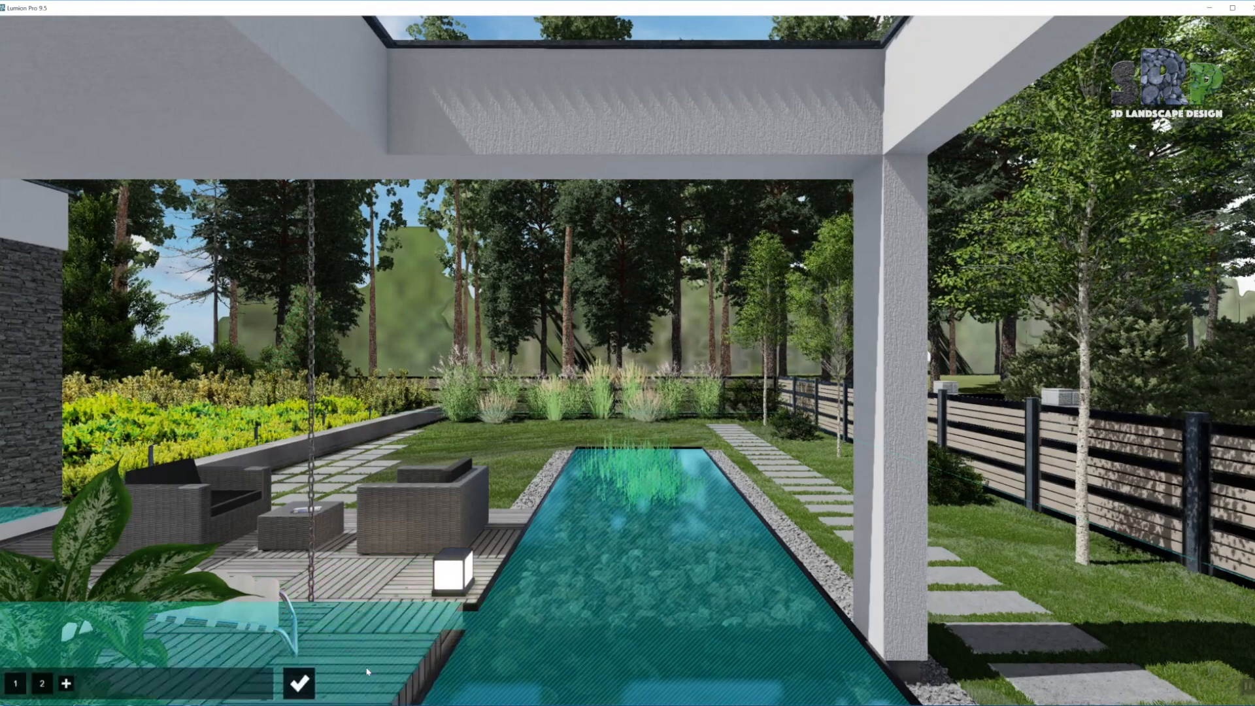
{"action": "left_click", "coordinate": [73, 684]}
{"action": "left_click", "coordinate": [383, 573]}
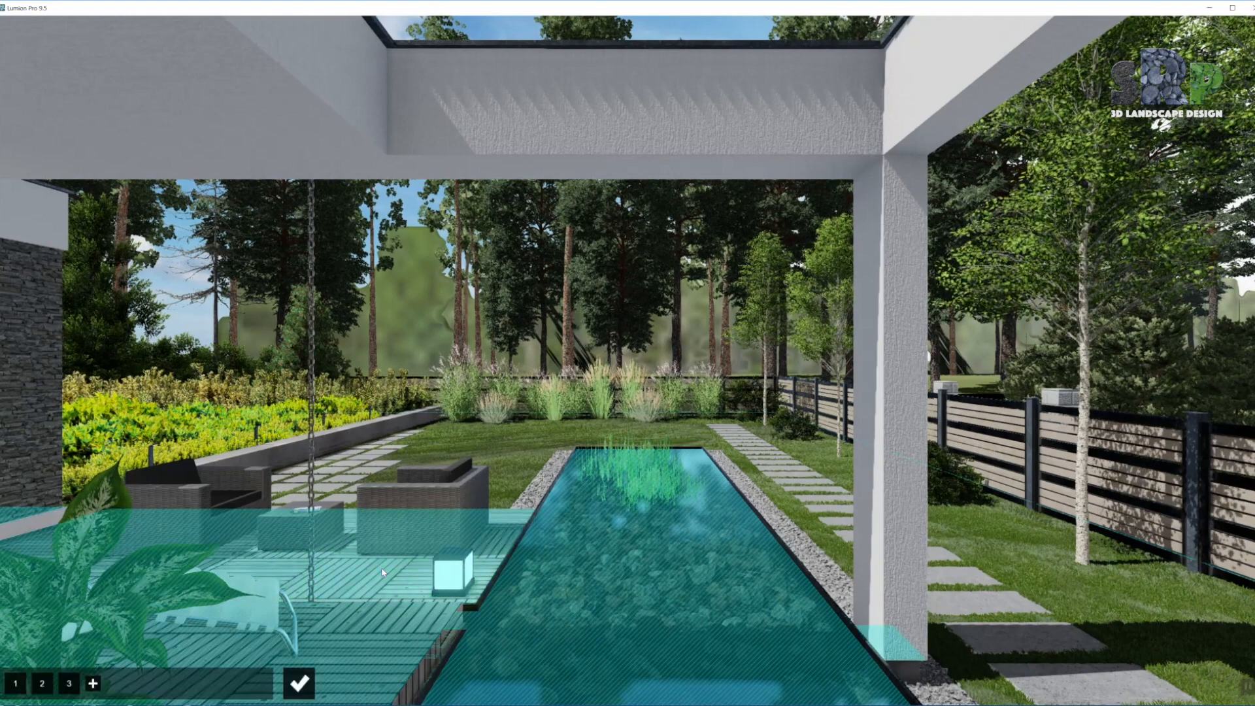
{"action": "left_click", "coordinate": [93, 684]}
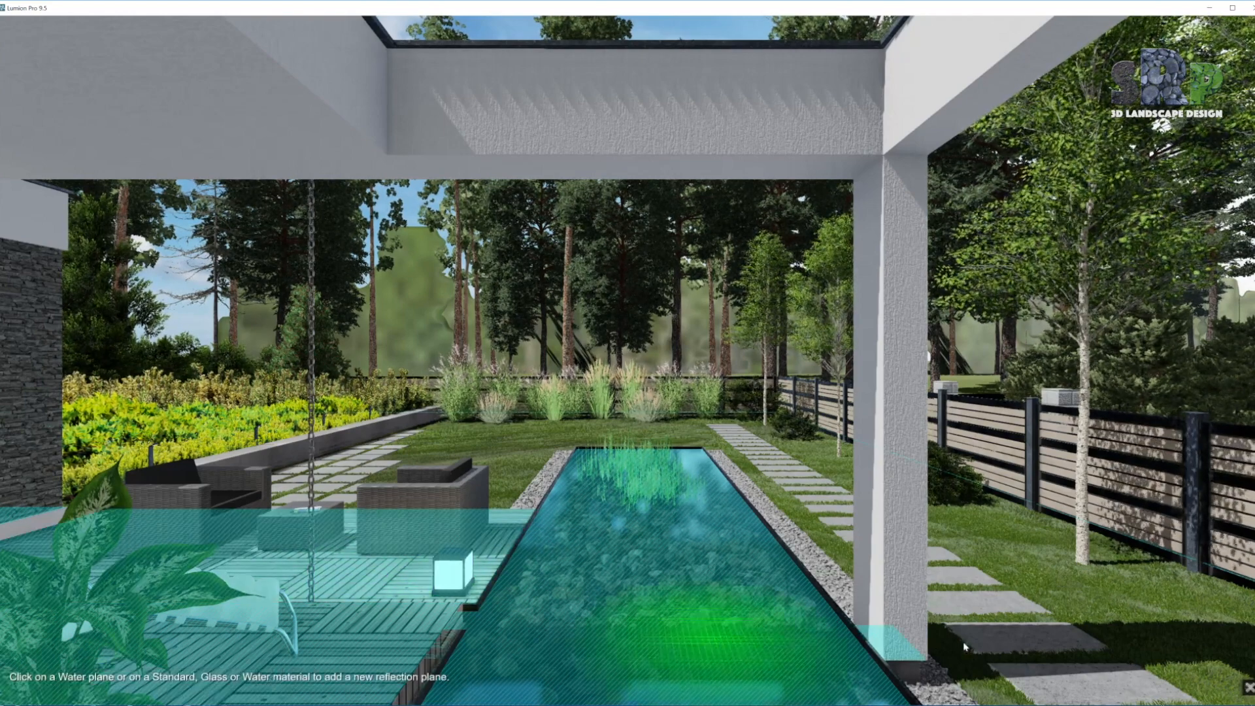
{"action": "left_click", "coordinate": [1013, 642]}
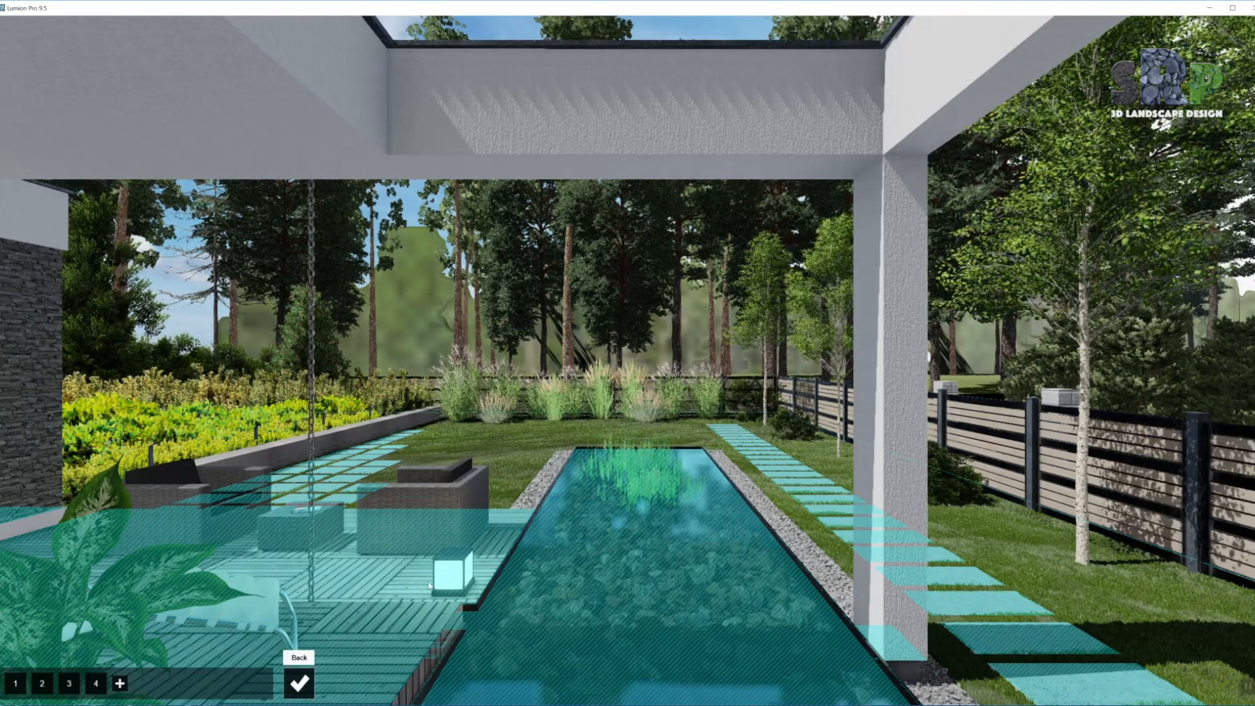
{"action": "left_click", "coordinate": [300, 684]}
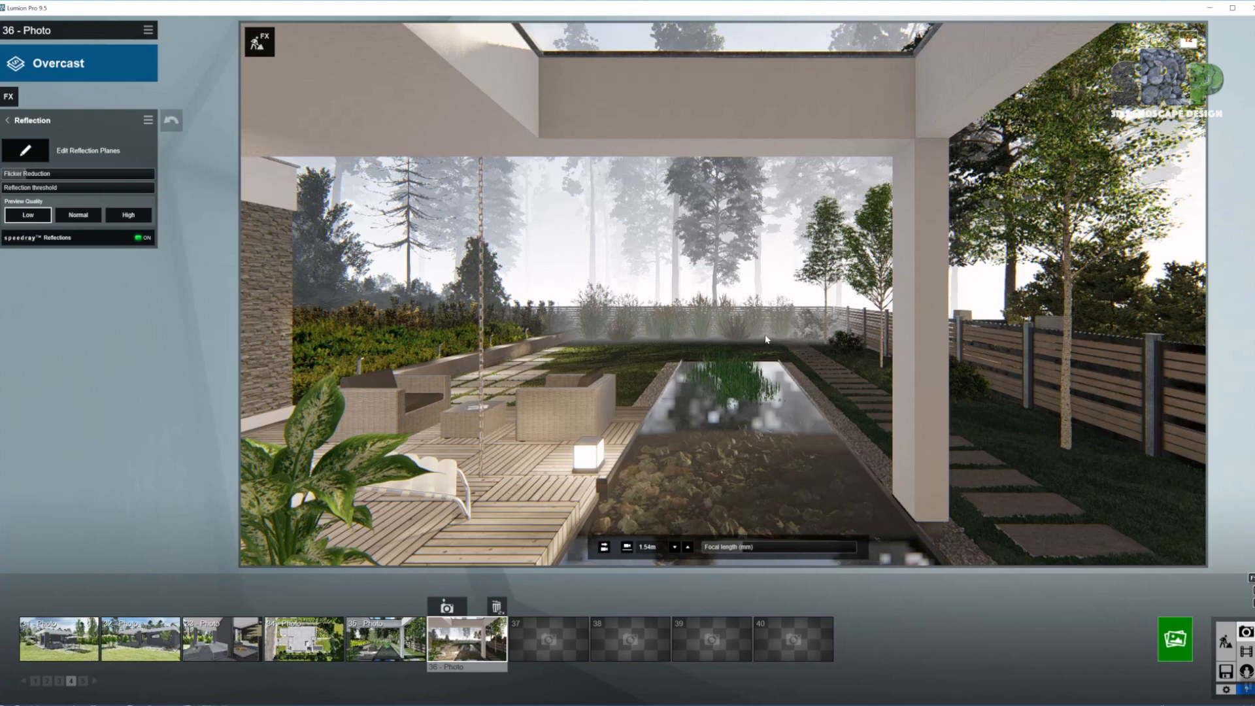
- Turn on the Precipitation effect, set it fully to rain, and raise the precipitation phase to about 85% of its range
{"action": "left_click", "coordinate": [9, 119]}
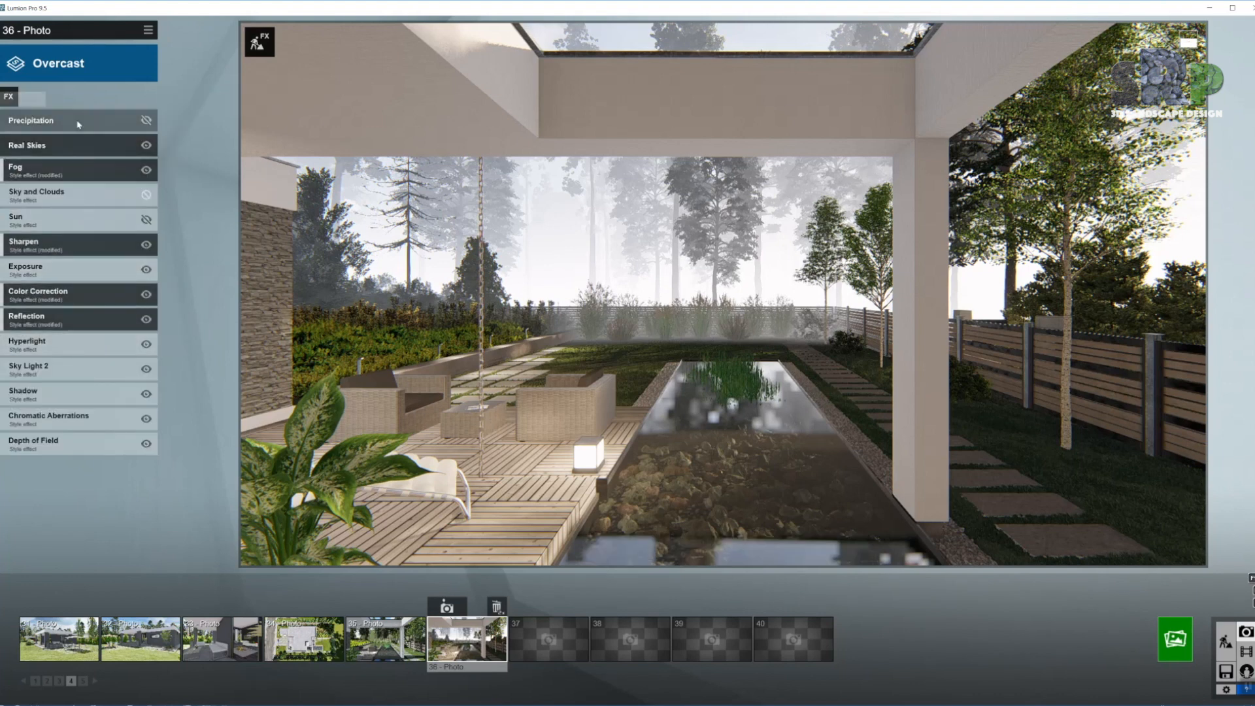
{"action": "left_click", "coordinate": [146, 121]}
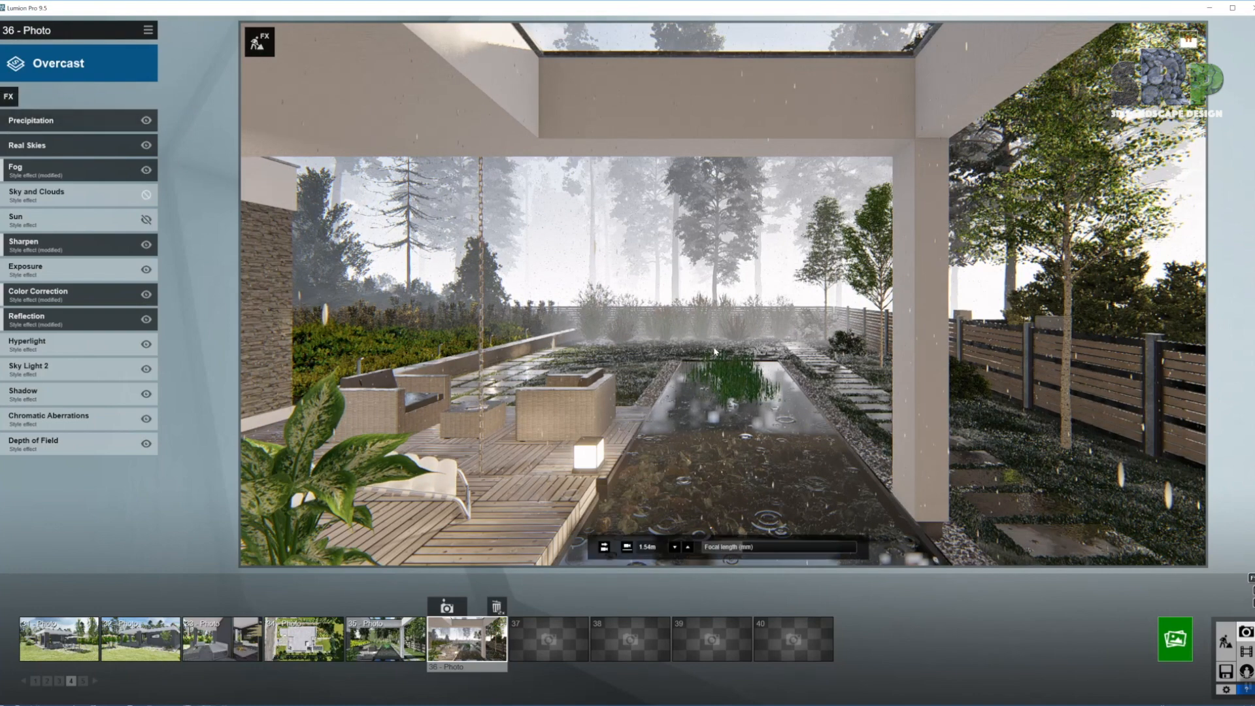
{"action": "left_click", "coordinate": [69, 116]}
{"action": "left_click_drag", "start_coordinate": [35, 140], "coordinate": [6, 139]}
{"action": "left_click_drag", "start_coordinate": [80, 153], "coordinate": [134, 156]}
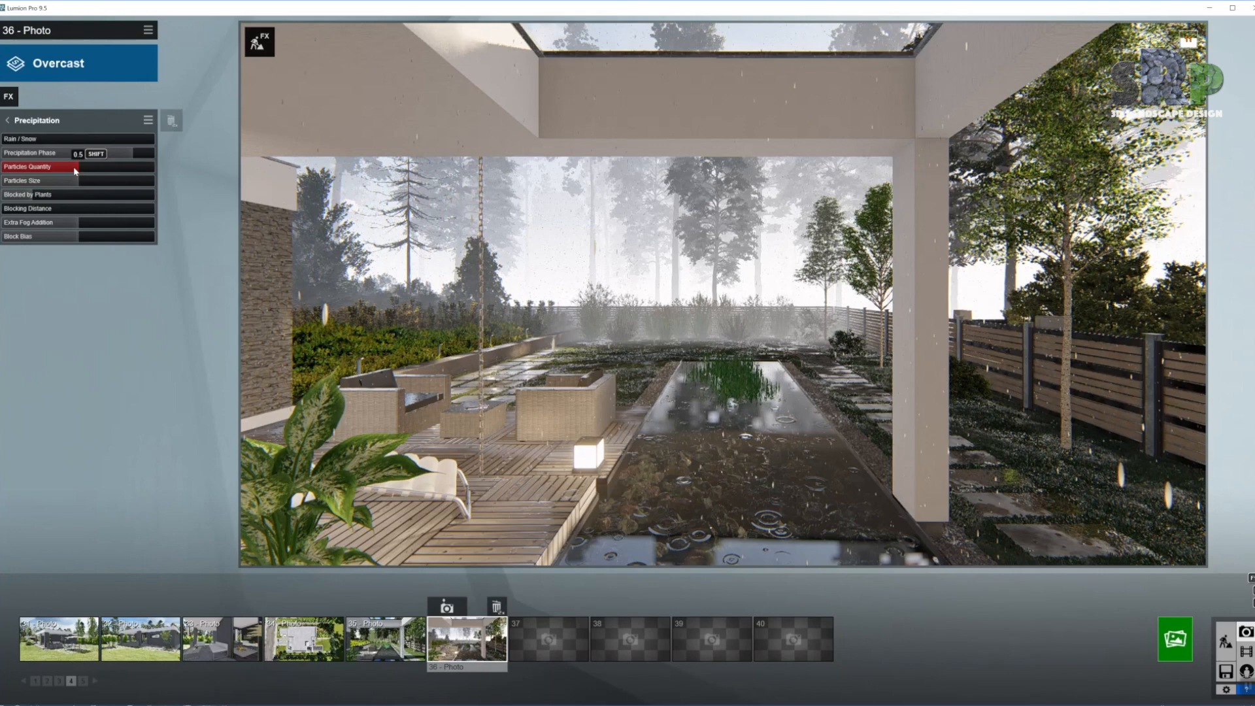
- Set the Precipitation particle quantity to 0, lower the particle size to near its minimum, and reduce the extra fog addition to about 0.2
{"action": "left_click_drag", "start_coordinate": [27, 173], "coordinate": [5, 173]}
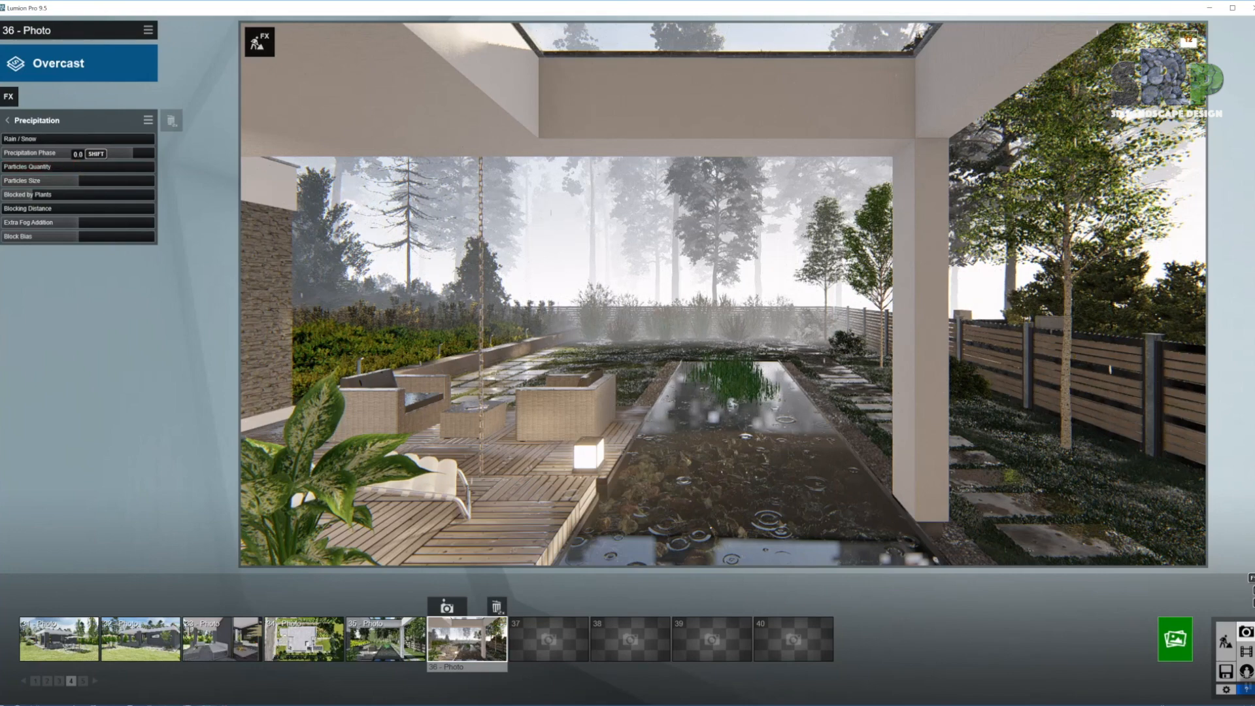
{"action": "left_click_drag", "start_coordinate": [75, 183], "coordinate": [12, 182]}
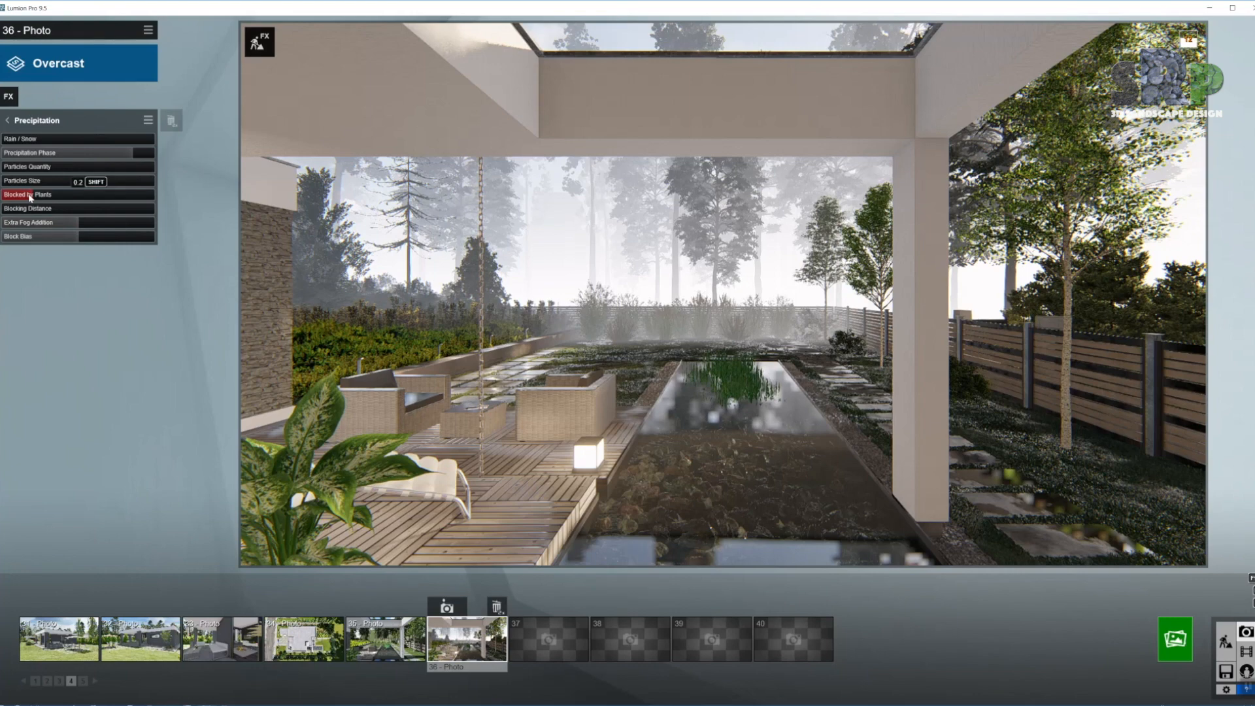
{"action": "left_click_drag", "start_coordinate": [71, 223], "coordinate": [37, 223]}
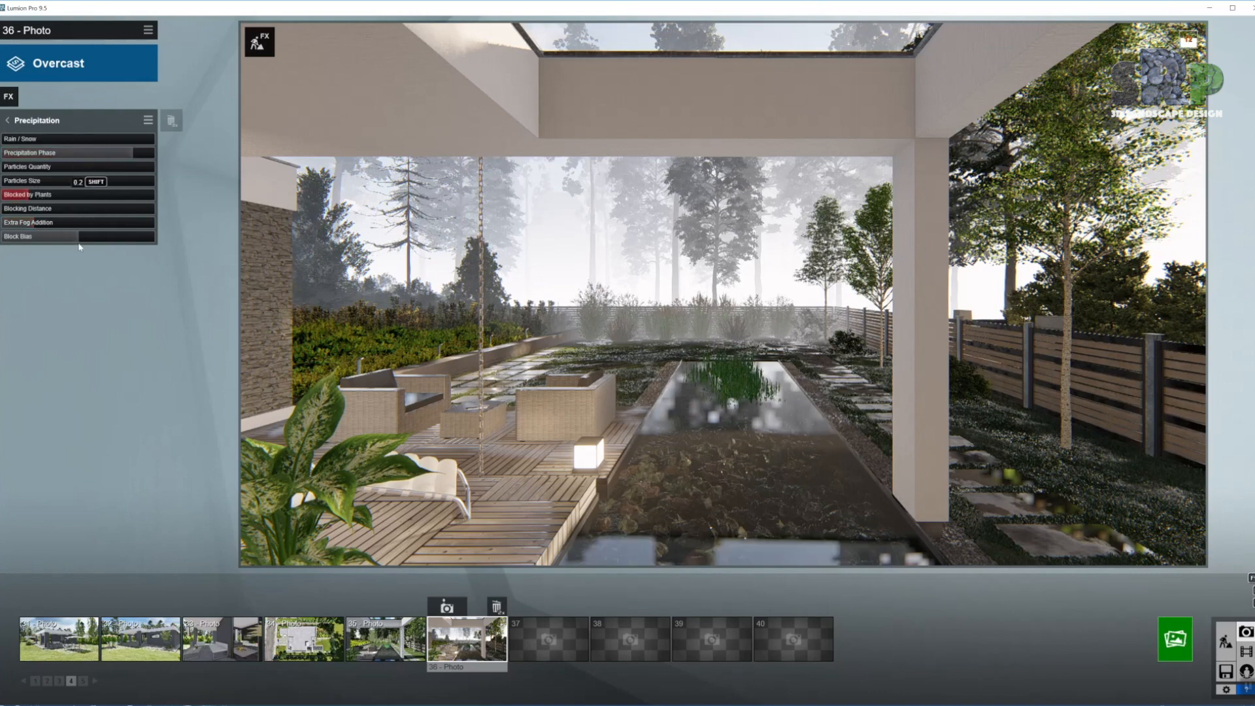
{"action": "left_click", "coordinate": [9, 120]}
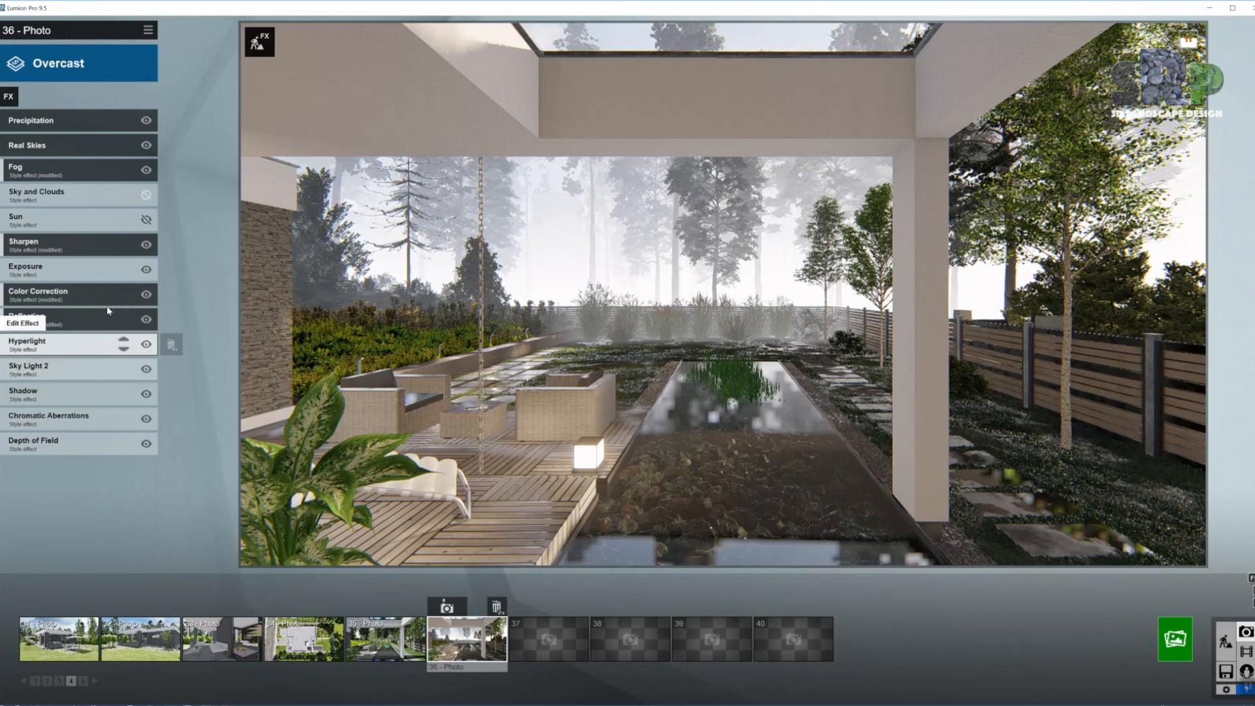
- Lower the saturation of the Sky Light 2 effect to about a third of its range
{"action": "left_click", "coordinate": [88, 367]}
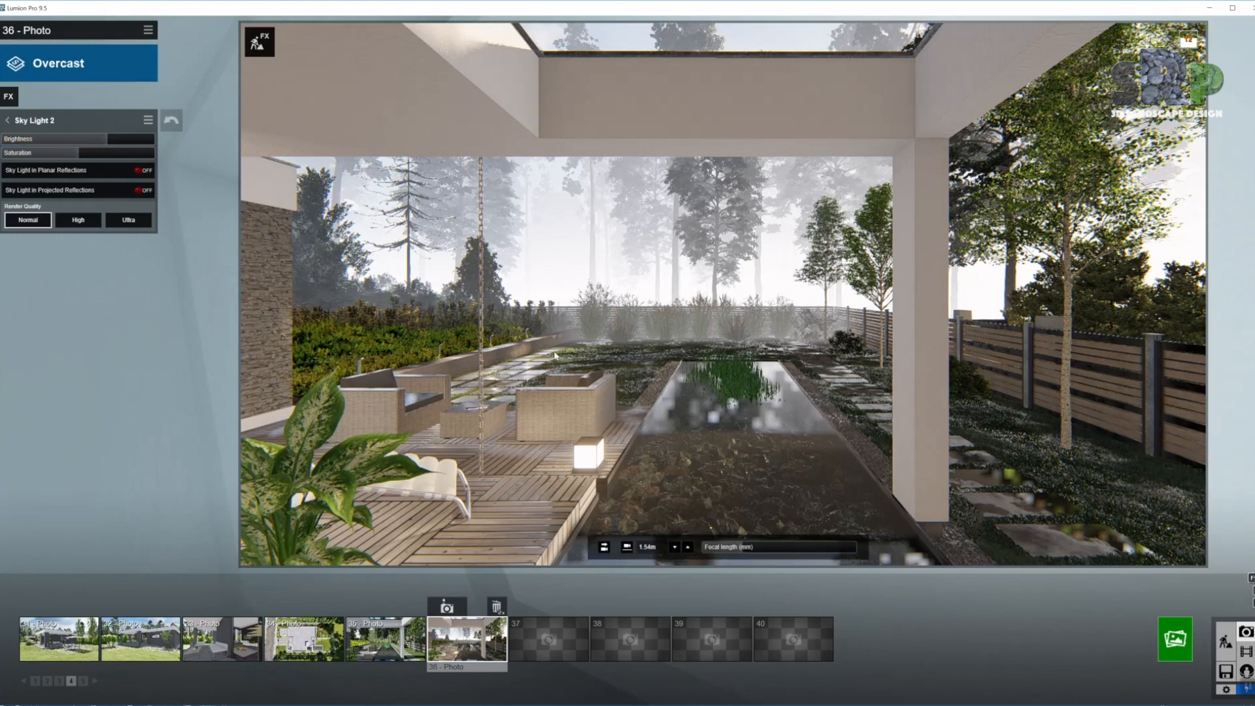
{"action": "left_click", "coordinate": [57, 156]}
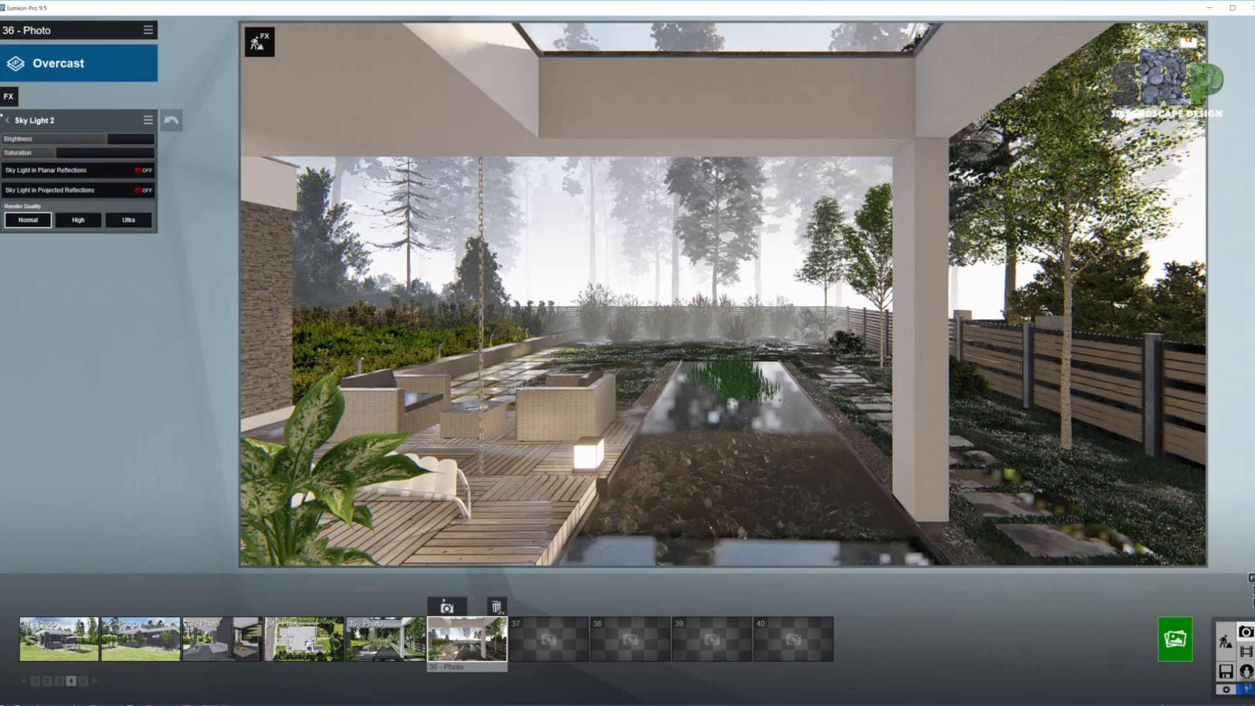
{"action": "left_click", "coordinate": [8, 122]}
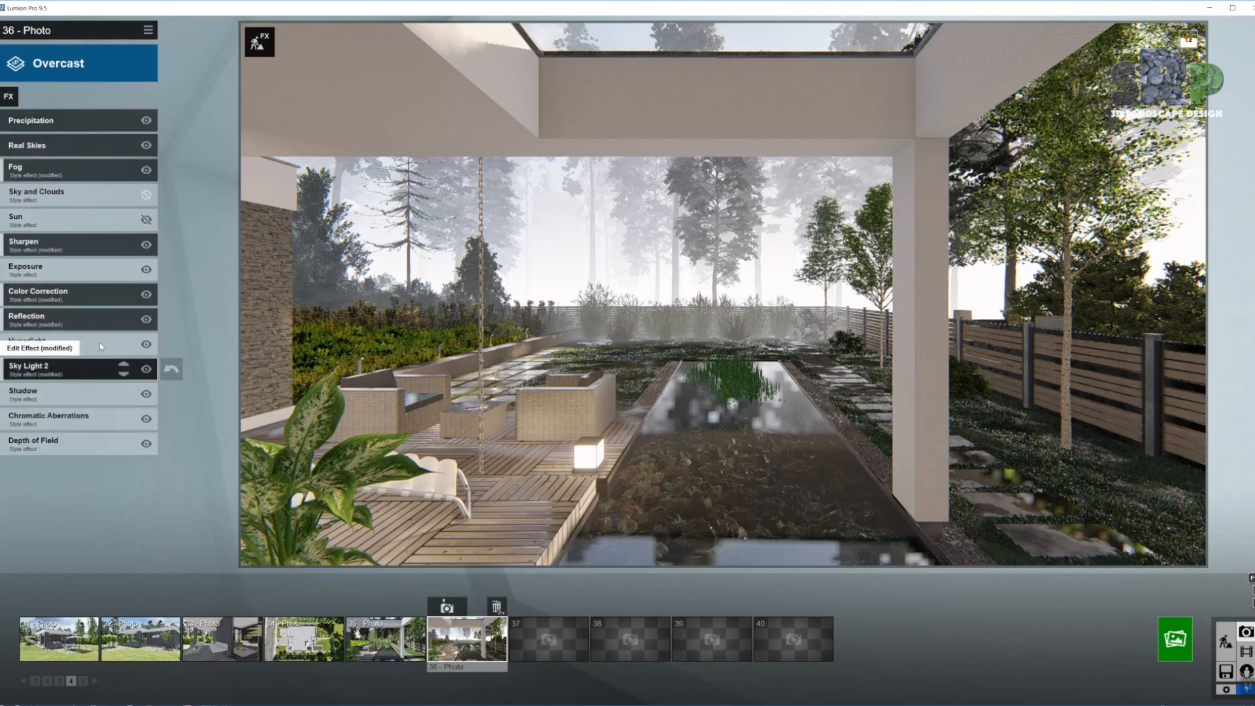
- Raise the Shadow effect's coloring and Interior / Exterior settings to near maximum, and lower the omnishadow to about 30% of its range
{"action": "left_click", "coordinate": [81, 398]}
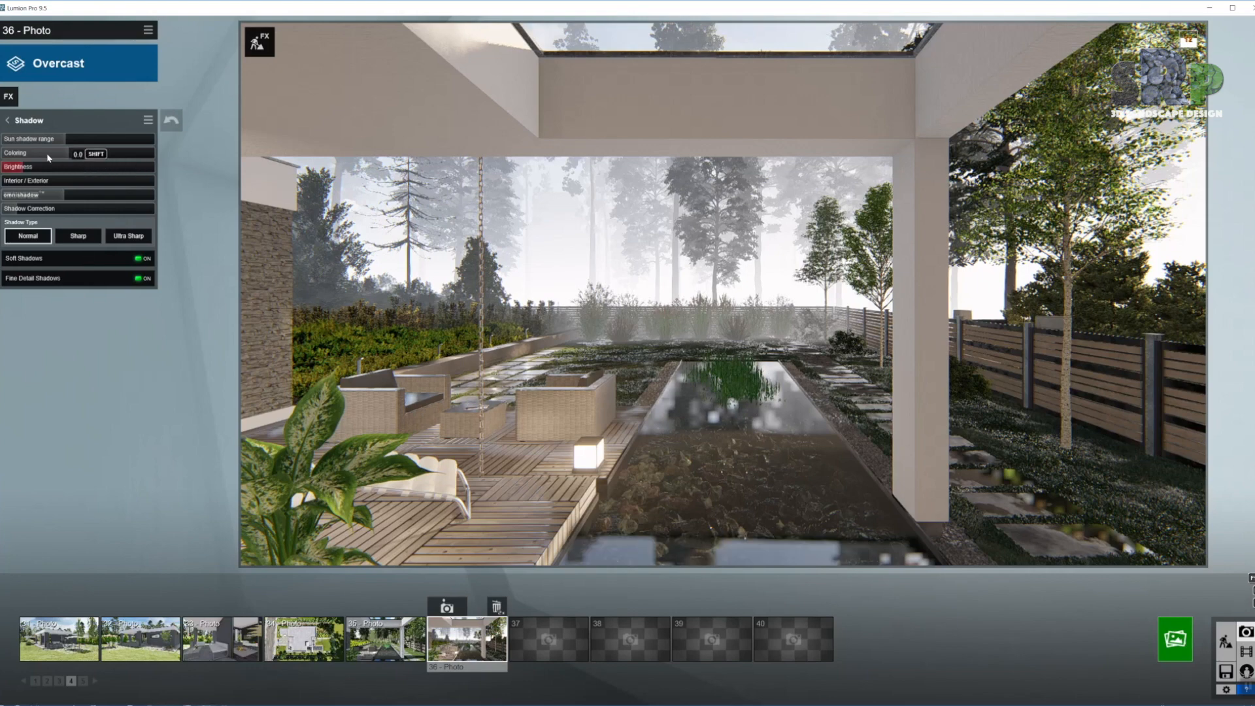
{"action": "left_click_drag", "start_coordinate": [68, 157], "coordinate": [137, 155]}
{"action": "left_click_drag", "start_coordinate": [83, 187], "coordinate": [143, 186]}
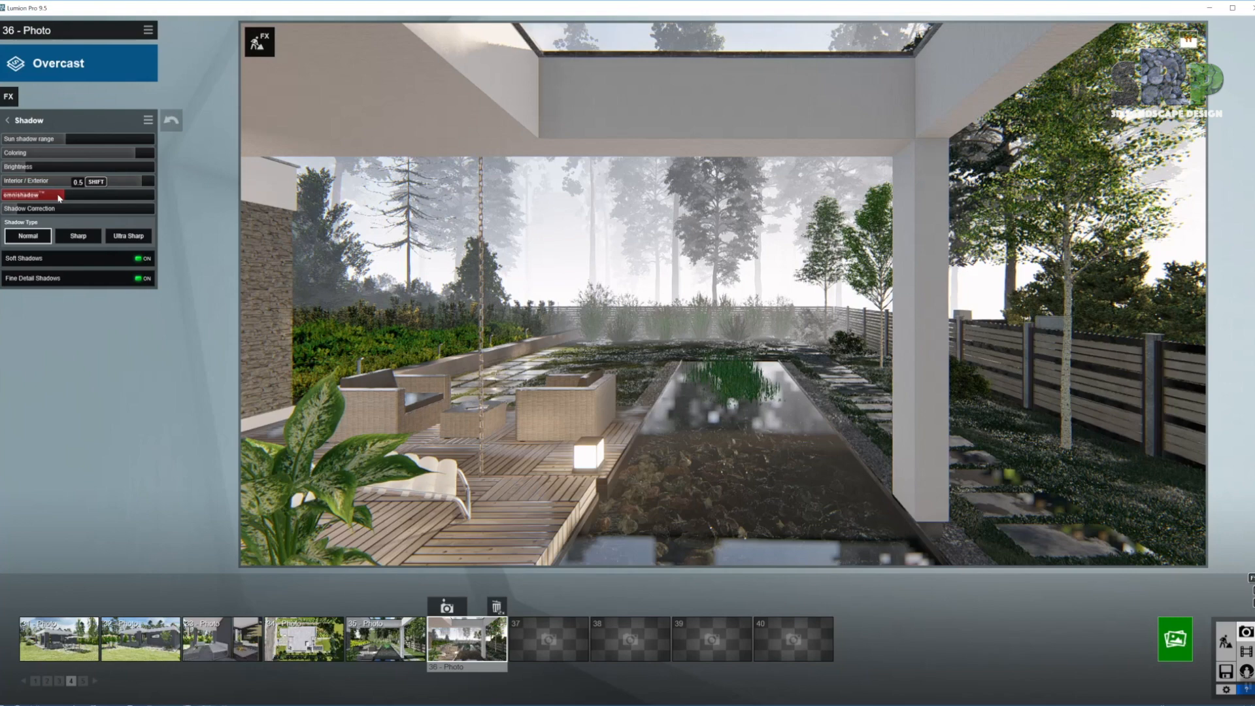
{"action": "left_click_drag", "start_coordinate": [58, 198], "coordinate": [50, 198]}
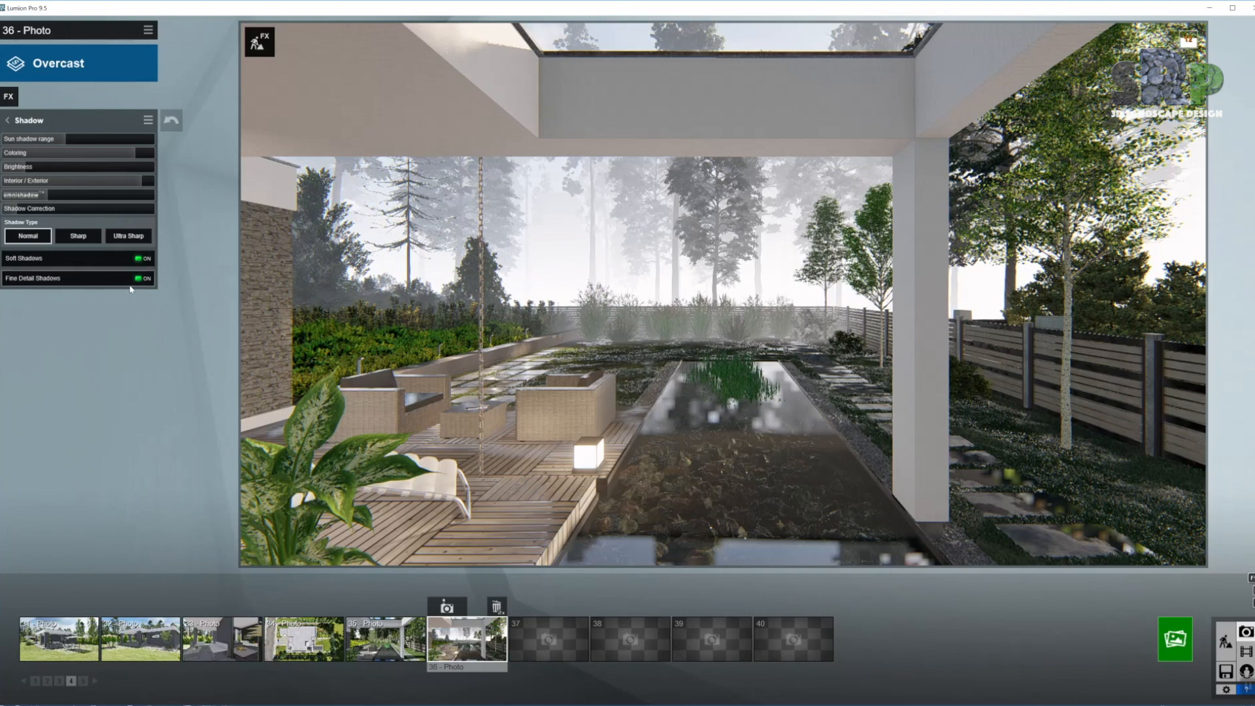
{"action": "left_click", "coordinate": [8, 121]}
- Lower the dispersion of the Chromatic Aberrations effect slightly, close to its minimum
{"action": "mouse_move", "coordinate": [93, 419]}
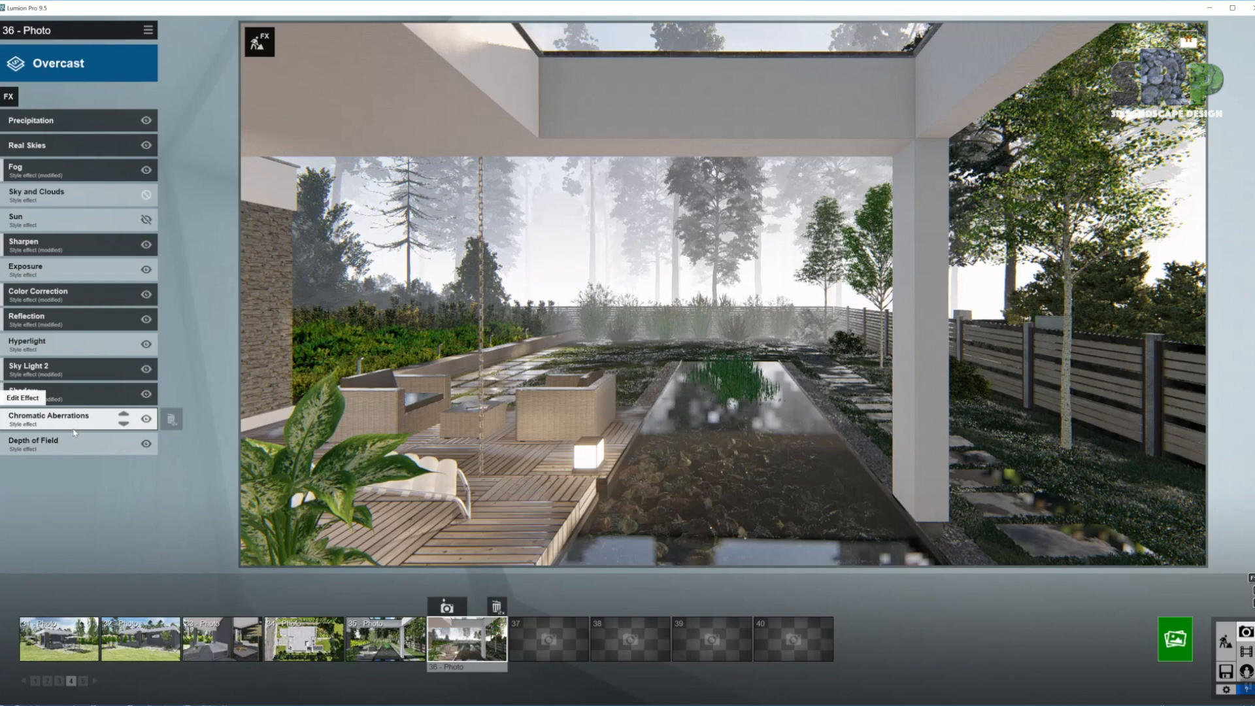
{"action": "left_click", "coordinate": [72, 419]}
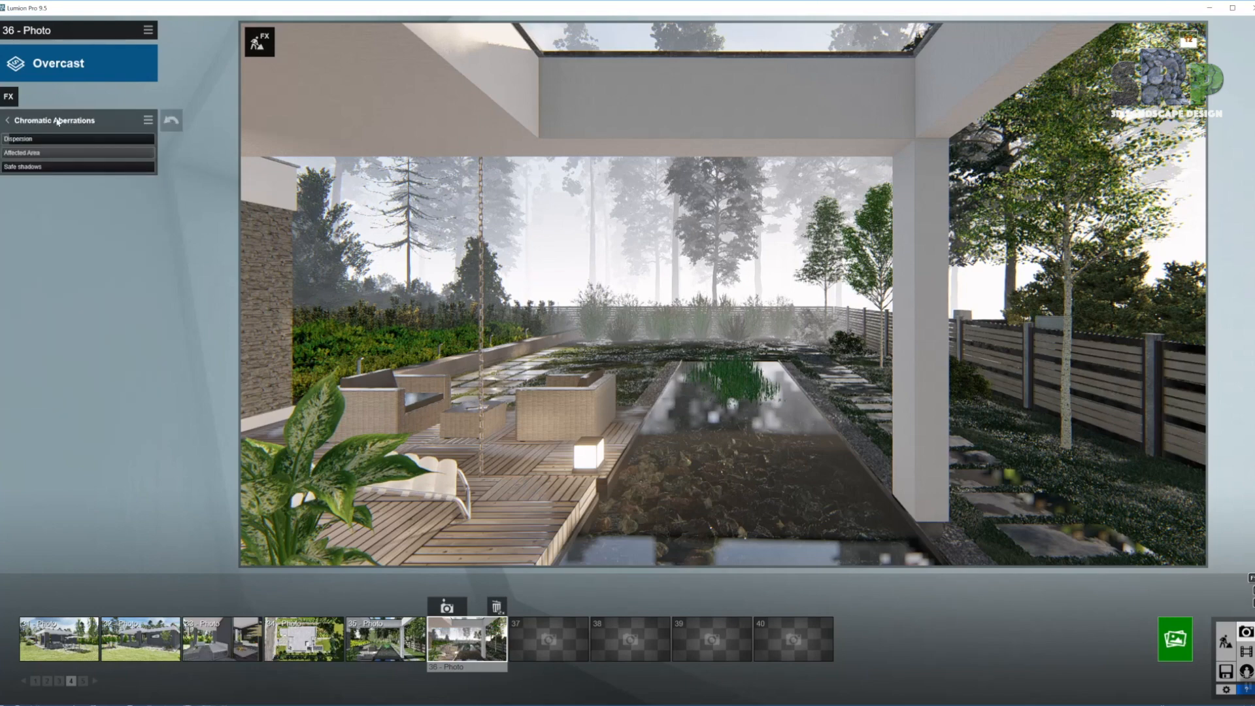
{"action": "left_click", "coordinate": [9, 139]}
{"action": "left_click_drag", "start_coordinate": [5, 140], "coordinate": [4, 140]}
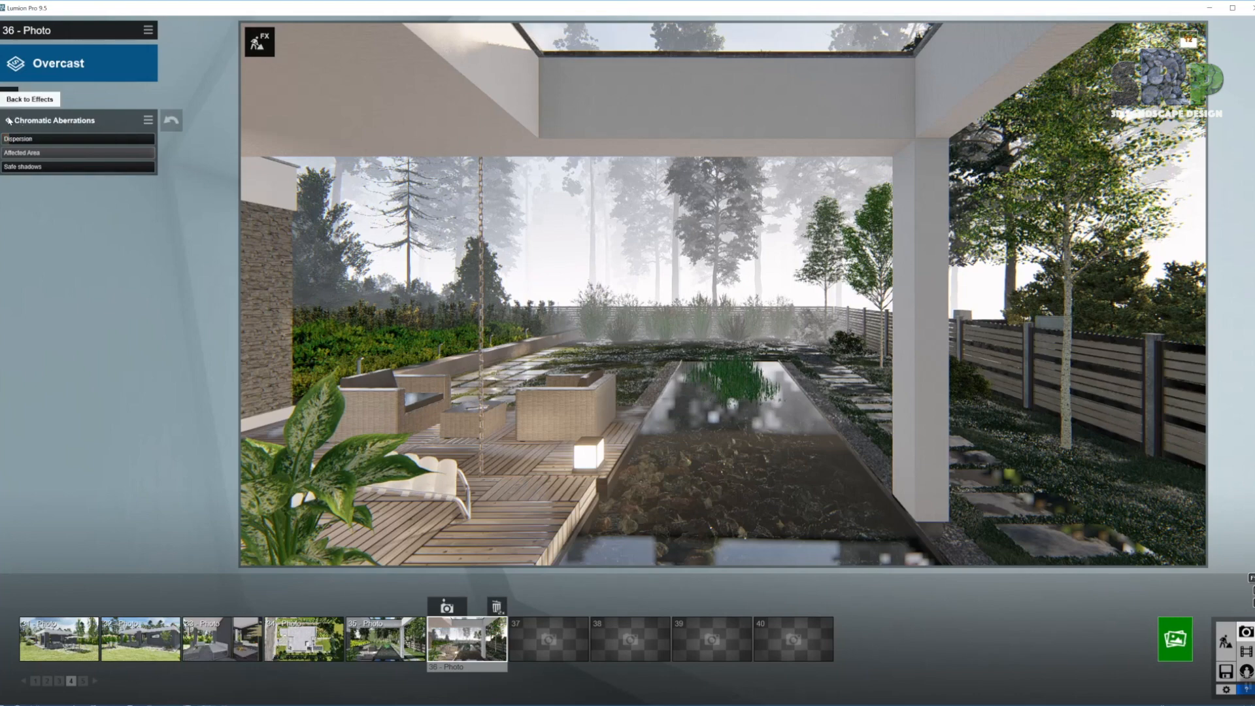
{"action": "left_click", "coordinate": [8, 121]}
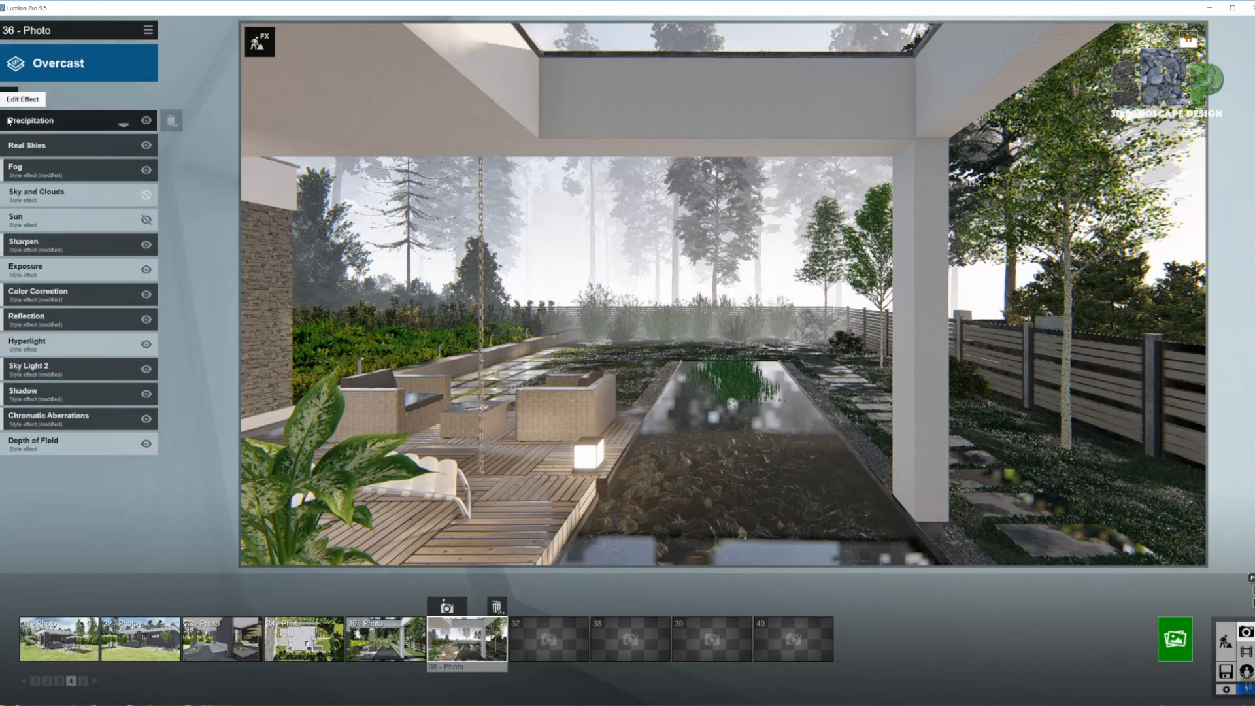
- Raise the Depth of Field amount to about 40% of its range and lower Foreground/Background to about a quarter
{"action": "left_click", "coordinate": [86, 443]}
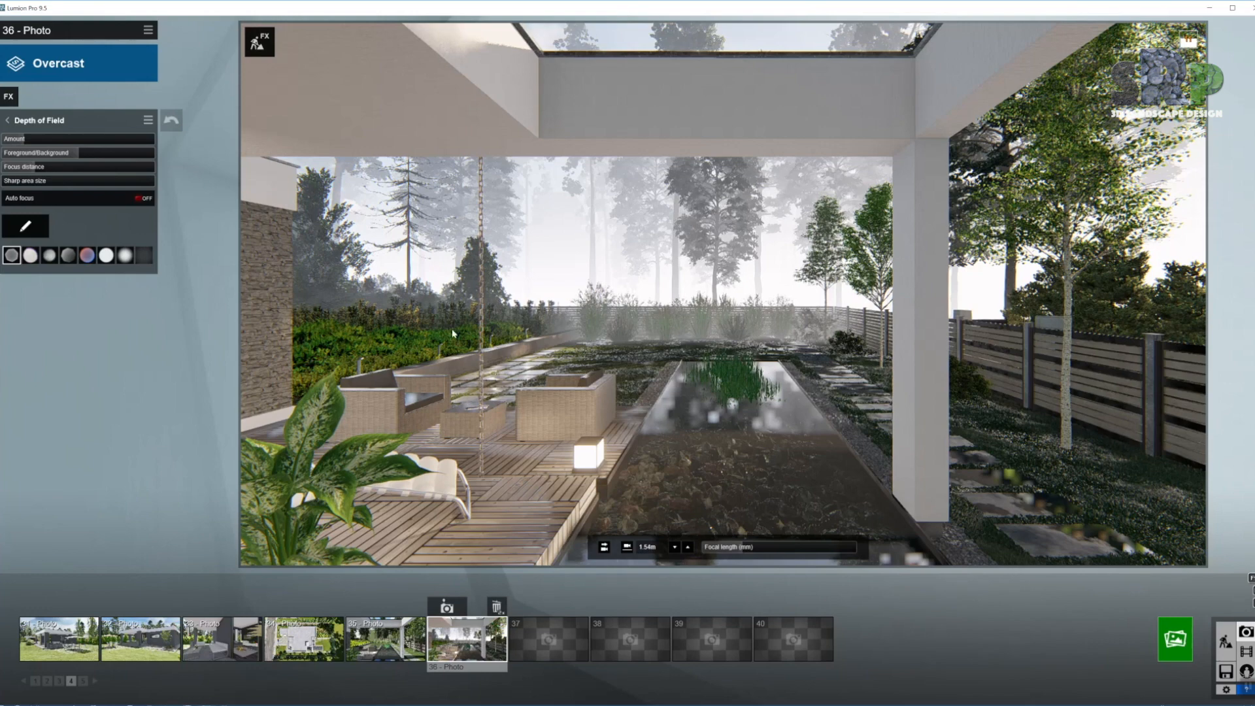
{"action": "left_click_drag", "start_coordinate": [24, 139], "coordinate": [65, 139]}
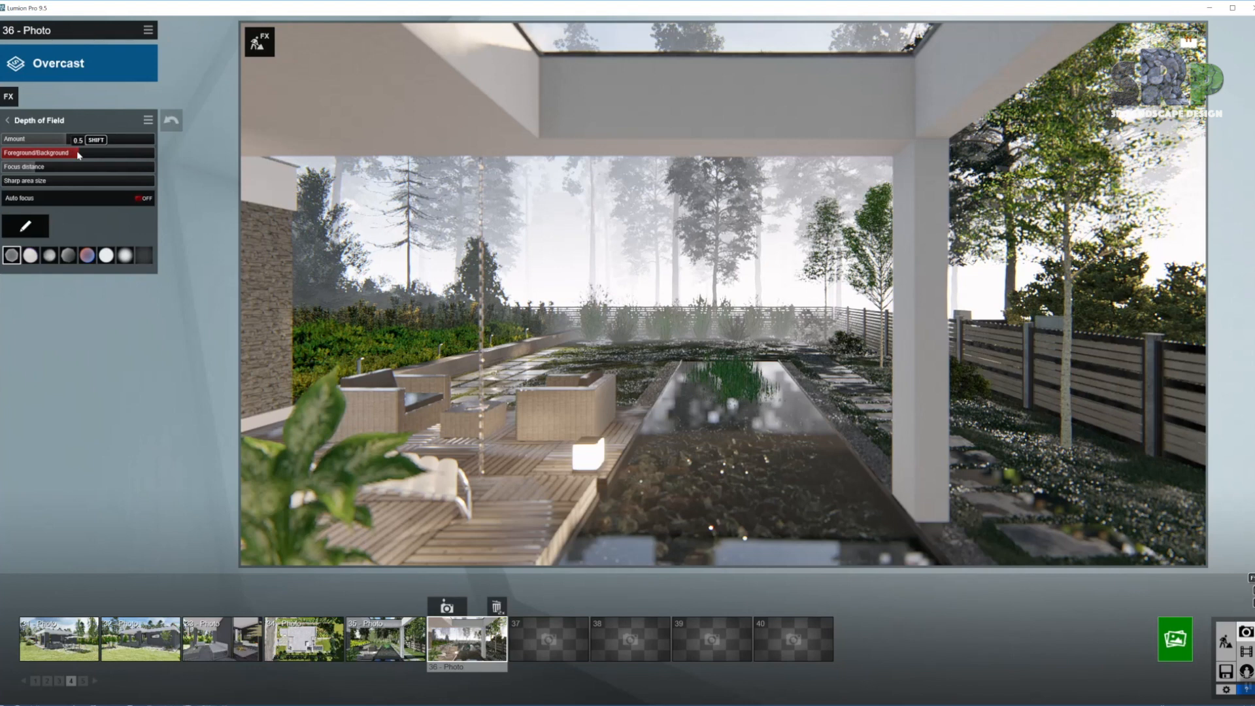
{"action": "left_click_drag", "start_coordinate": [64, 152], "coordinate": [39, 153]}
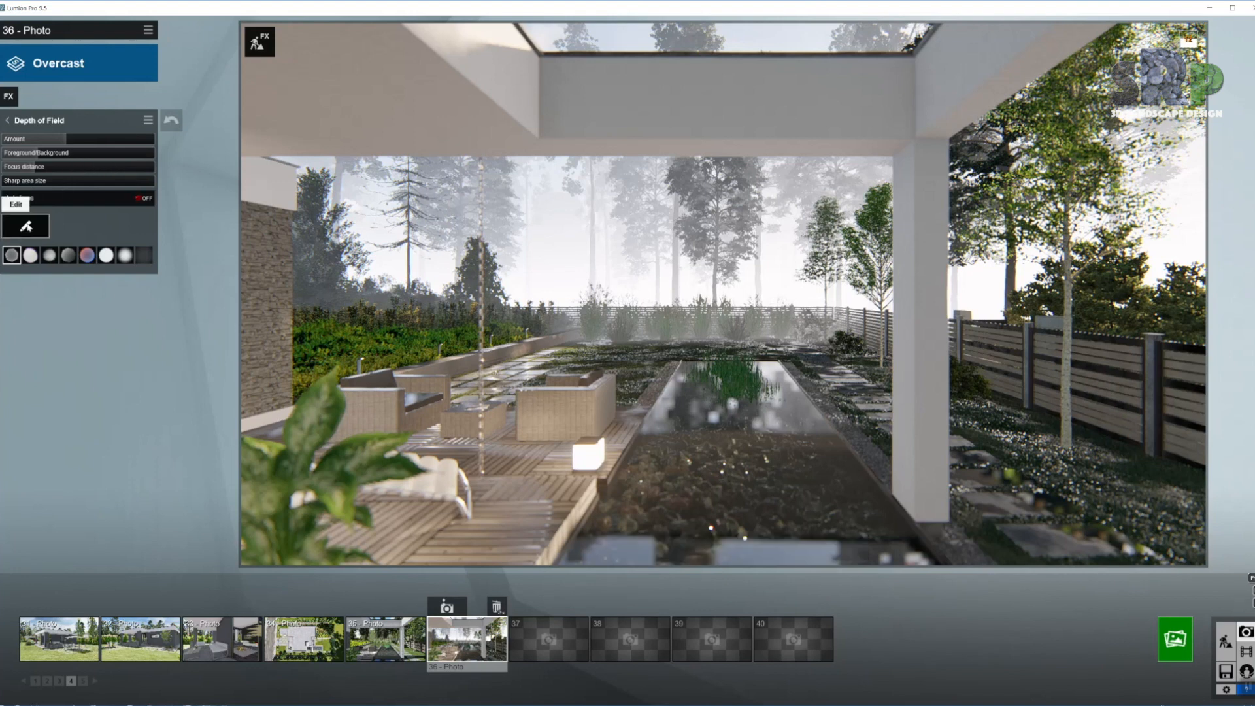
- Edit the Depth of Field focus point in the scene view and turn on Auto focus
{"action": "left_click", "coordinate": [26, 226]}
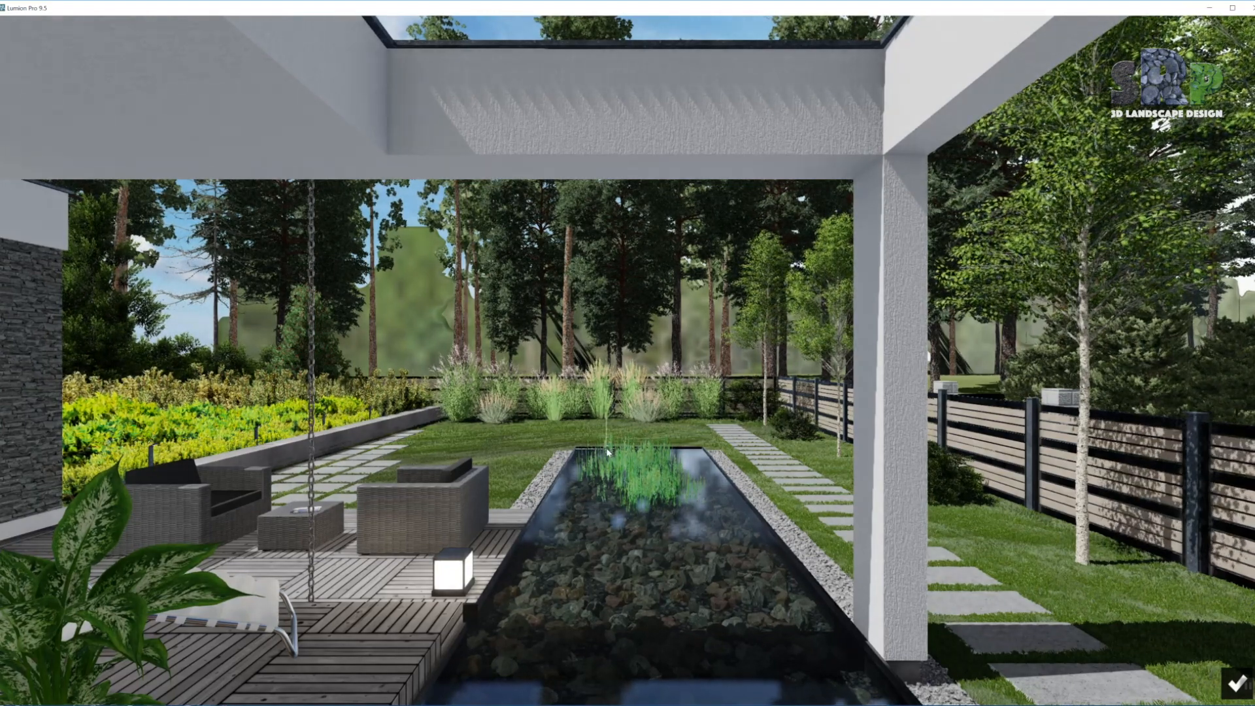
{"action": "left_click", "coordinate": [1237, 683]}
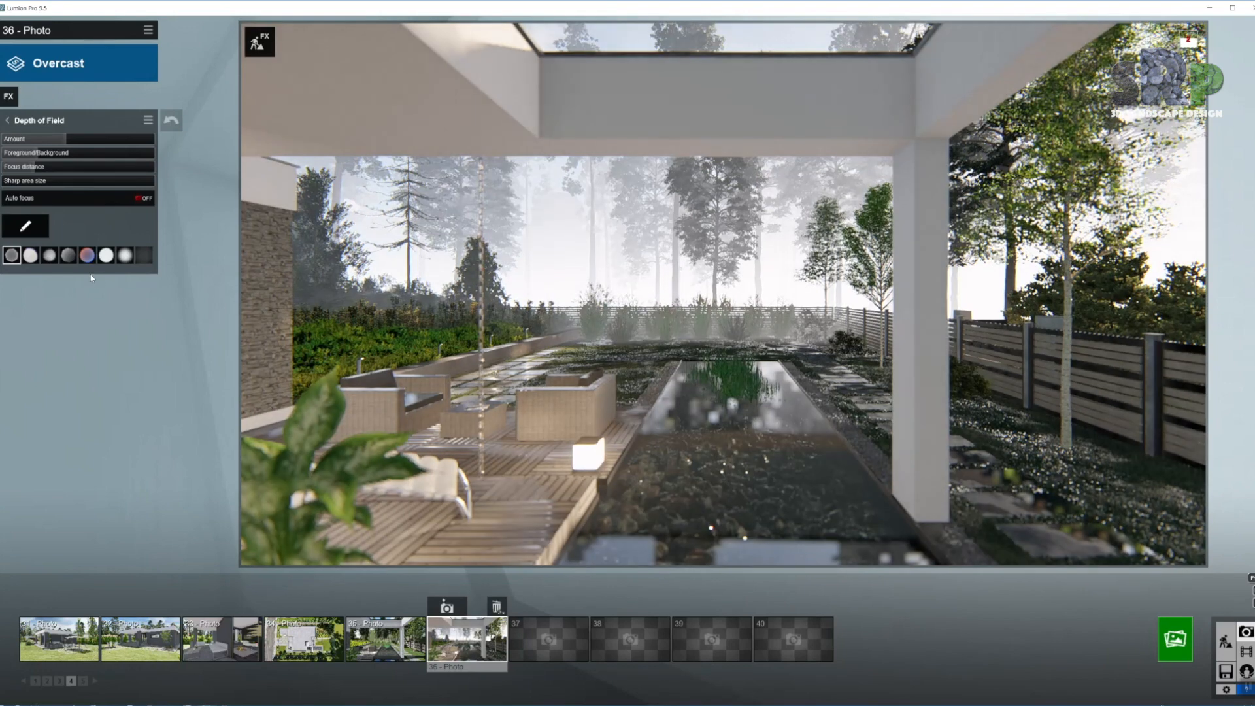
{"action": "left_click", "coordinate": [139, 199]}
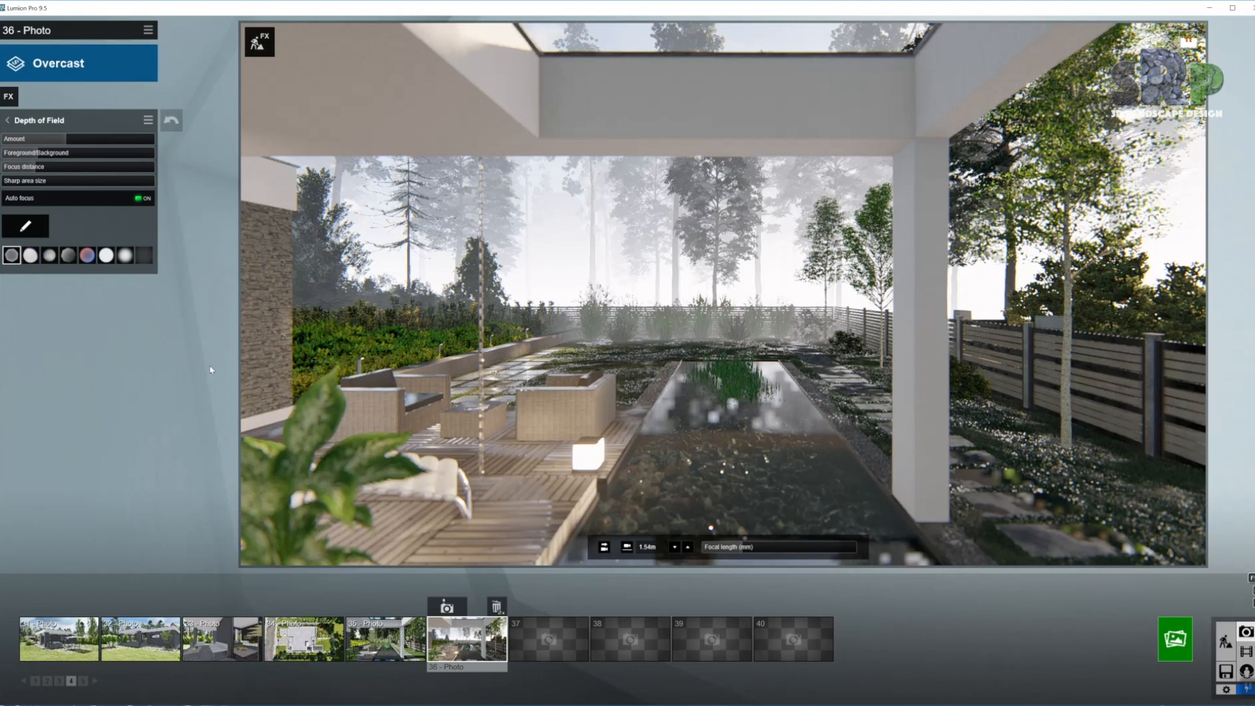
{"action": "left_click", "coordinate": [8, 121]}
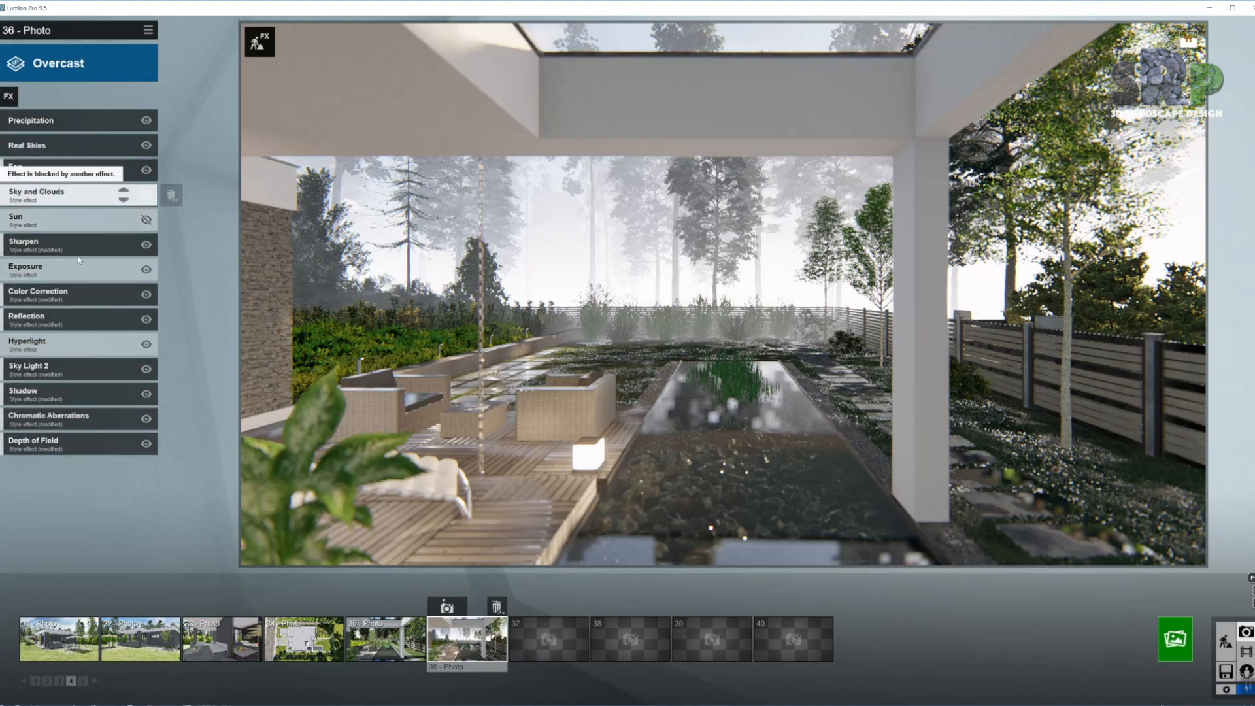
- Raise the exposure slightly to about 0.52 in the Exposure effect
{"action": "left_click", "coordinate": [83, 280]}
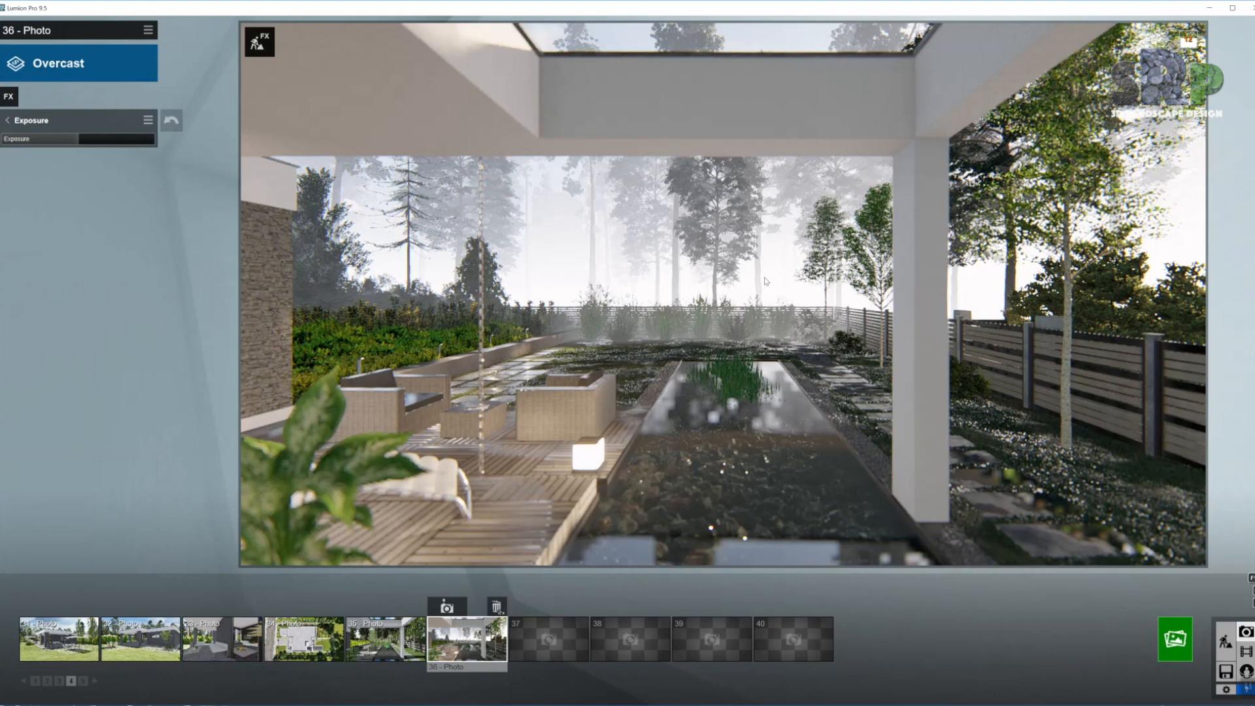
{"action": "mouse_move", "coordinate": [77, 140]}
{"action": "left_click_drag", "start_coordinate": [83, 140], "coordinate": [87, 141]}
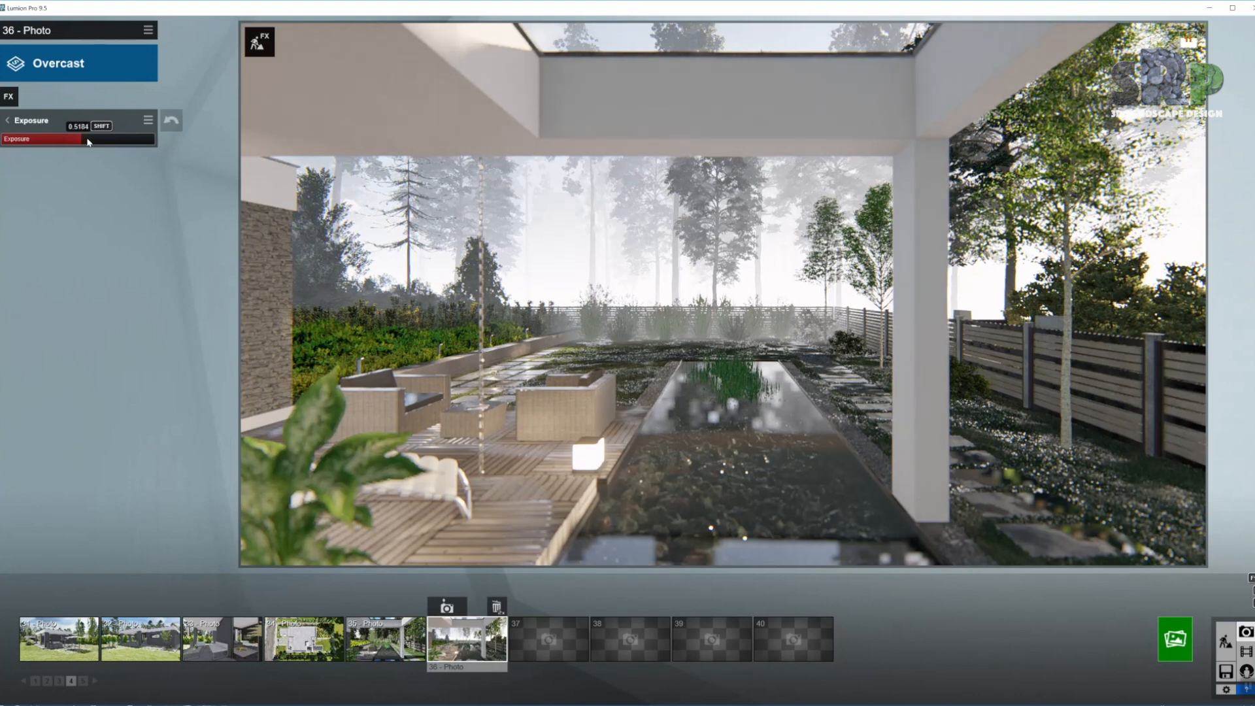
{"action": "left_click", "coordinate": [8, 120]}
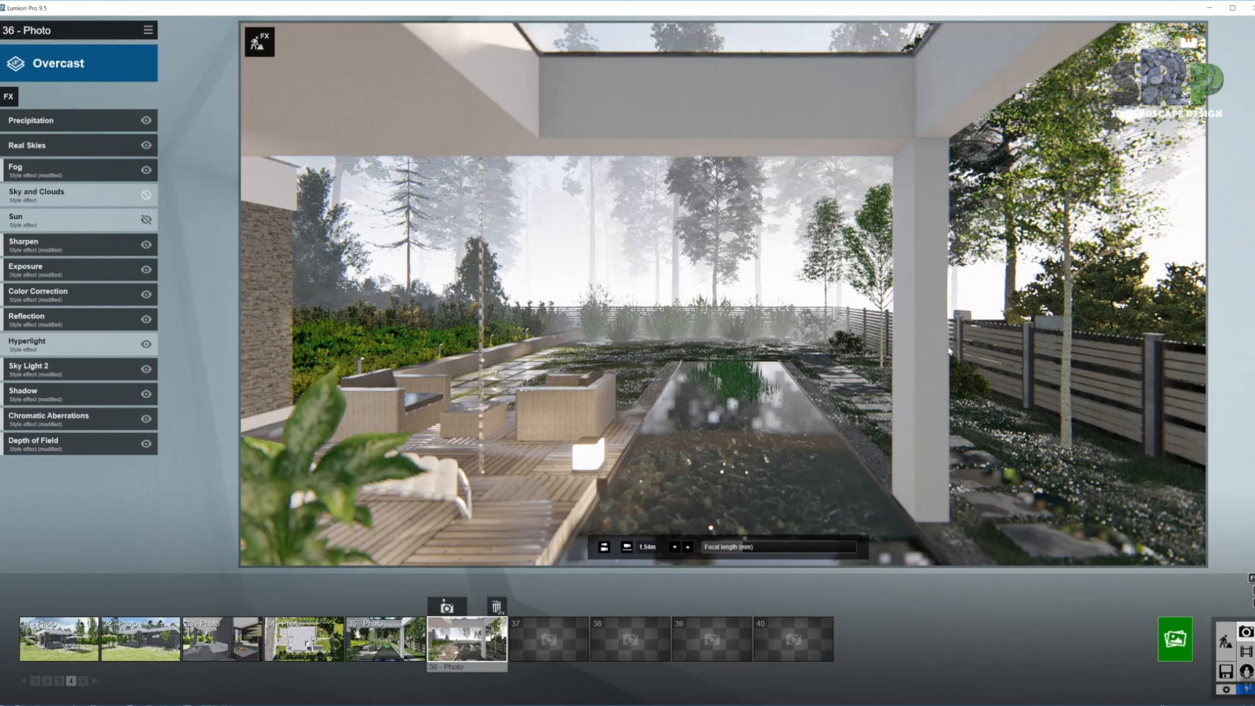
- Render the current shot at Desktop size, choosing the existing JPG Bungallow_#6_5 on the desktop as the save file
{"action": "left_click", "coordinate": [1188, 642]}
{"action": "left_click", "coordinate": [532, 488]}
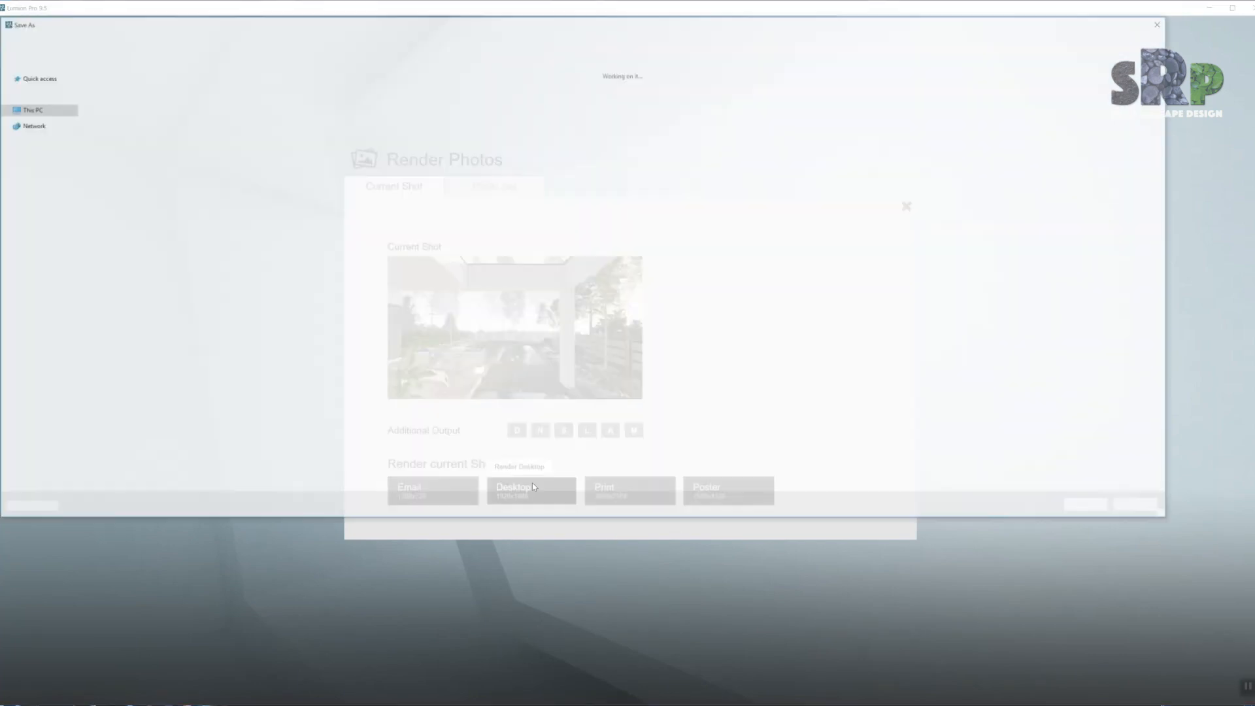
{"action": "left_click", "coordinate": [758, 181]}
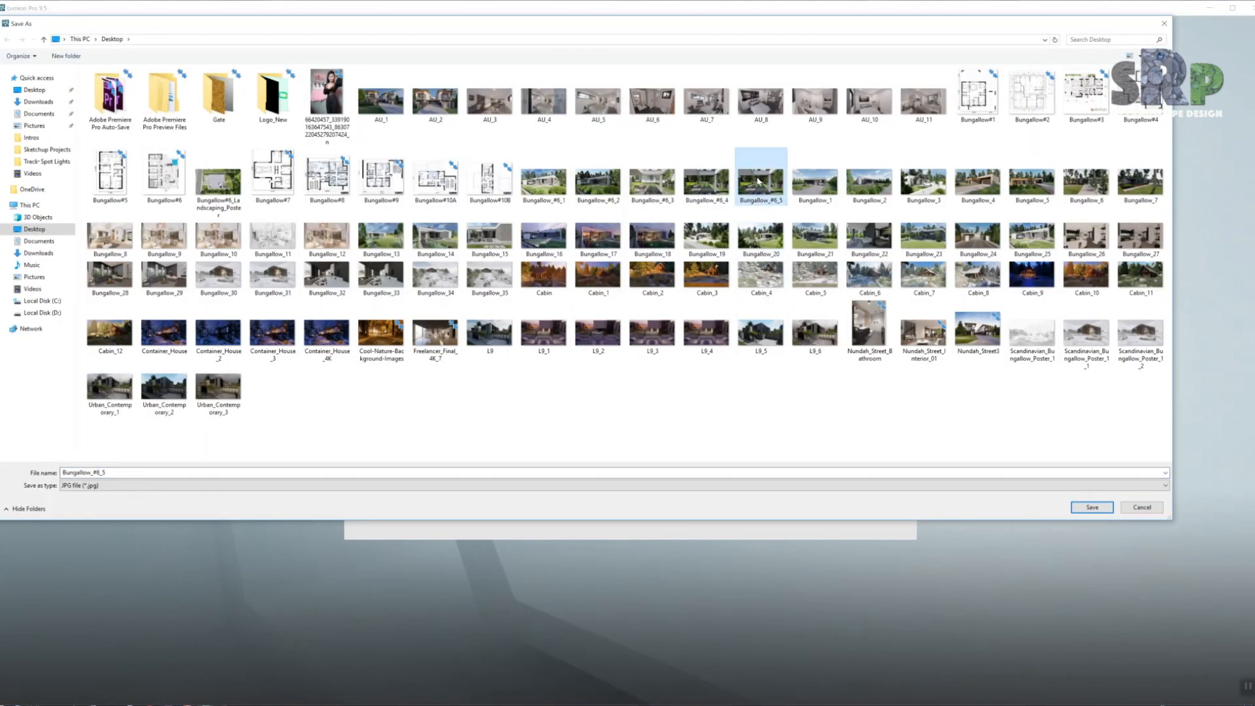
{"action": "double_click", "coordinate": [758, 182]}
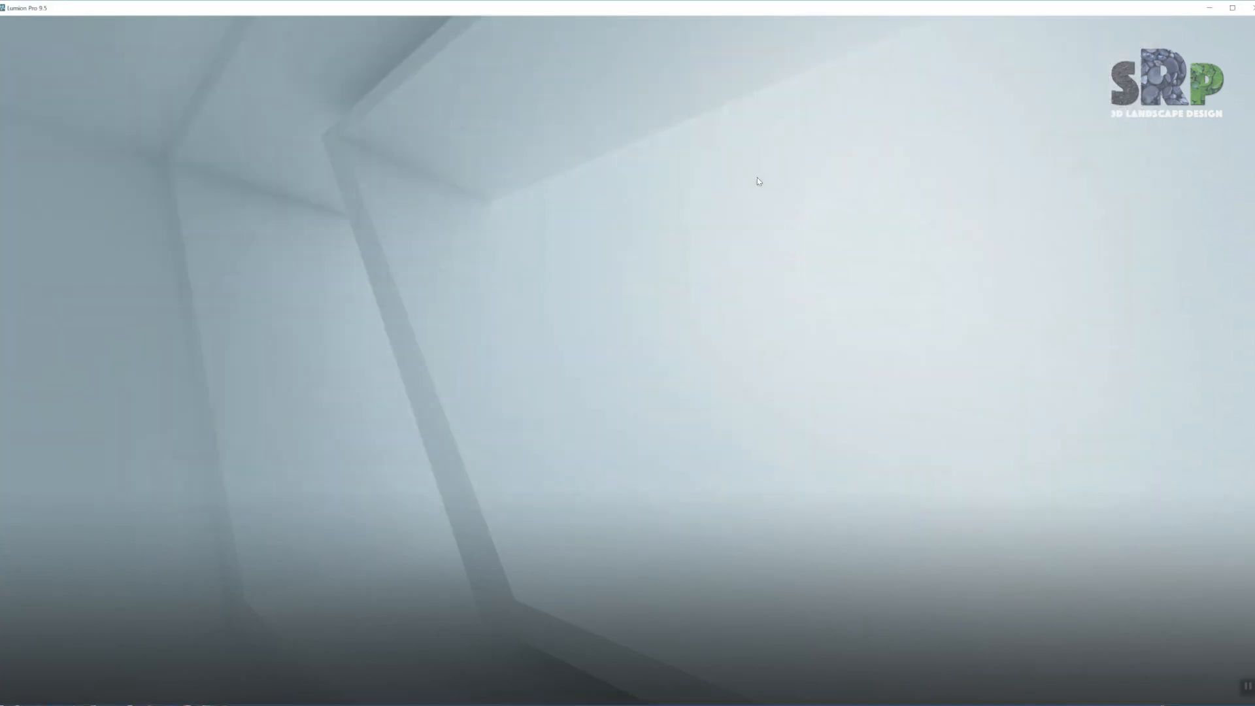